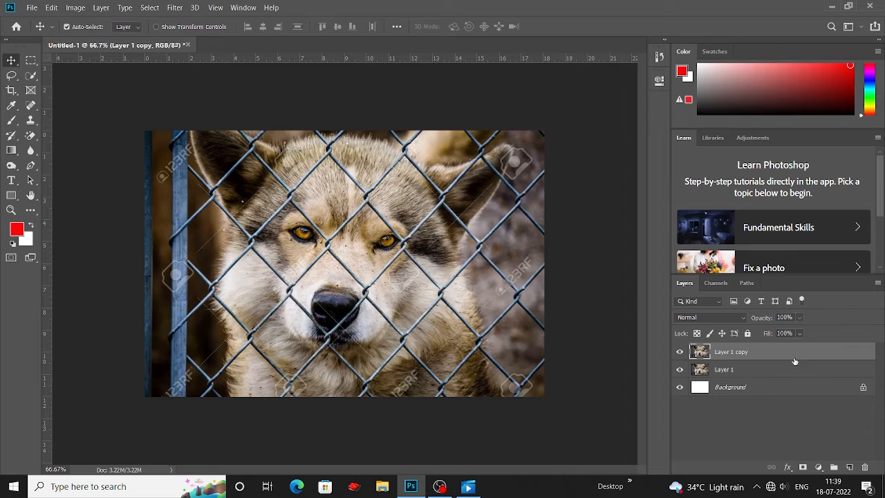
Add a new layer and switch to the Brush tool with the Hard Round tip.
left_click(852, 468)
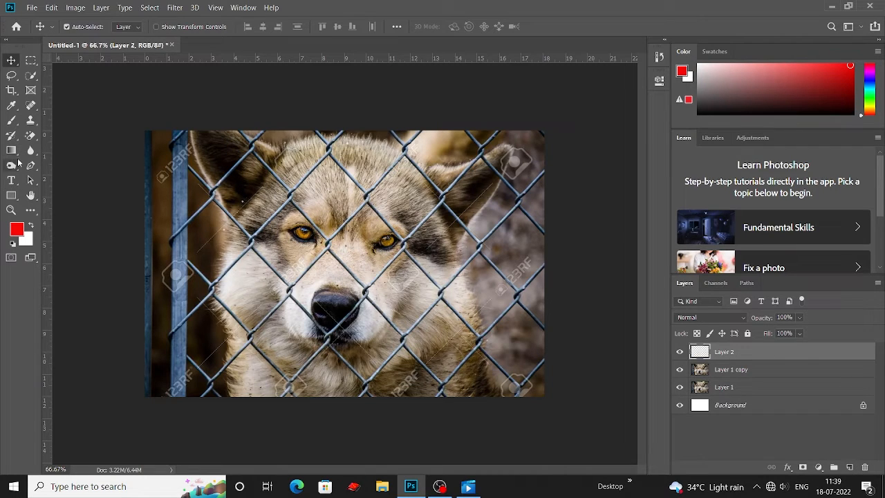
key("b")
right_click(12, 120)
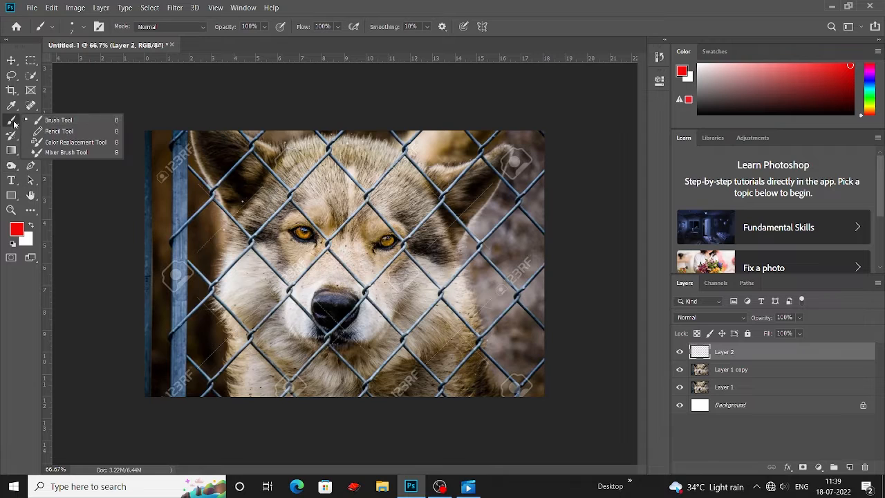
left_click(80, 121)
left_click(83, 28)
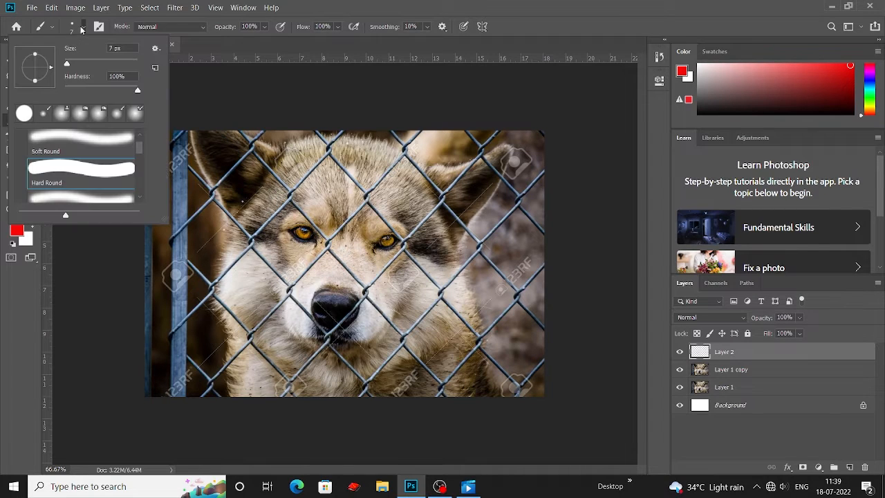
double_click(64, 168)
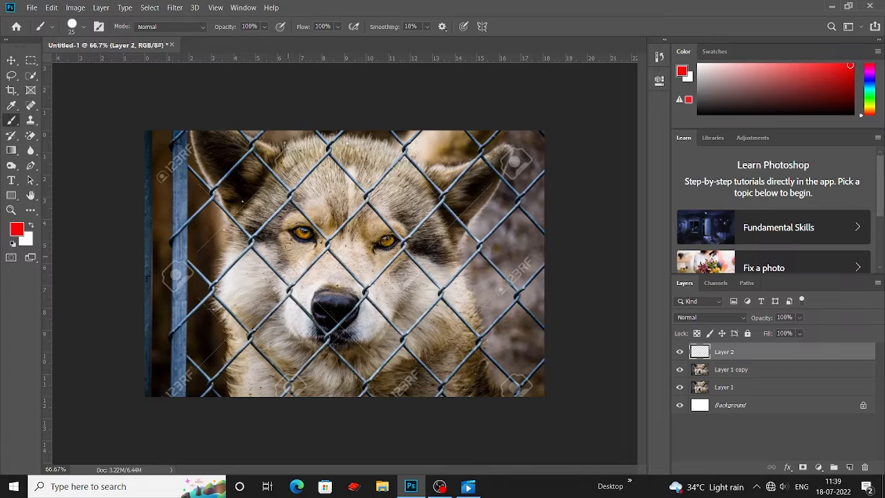
Set the brush to 15 px and paint a straight red line along the fence wire above the wolf's ear.
key("ctrl+plus")
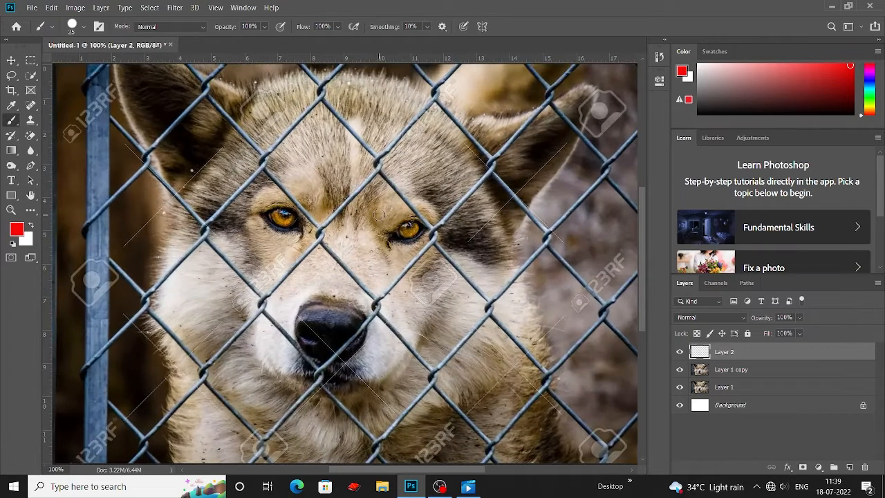
key("ctrl+plus")
scroll(381, 217, "up", 2)
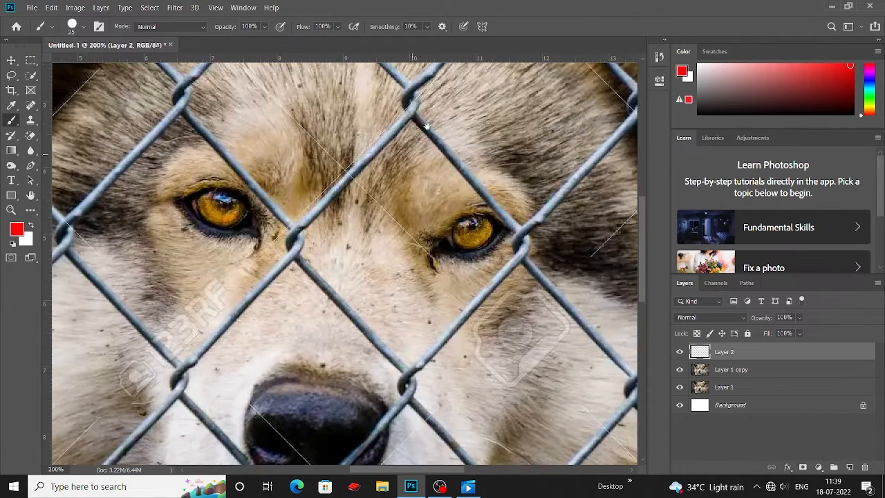
mouse_move(427, 120)
left_mouse_down()
mouse_move(125, 405)
mouse_move(164, 389)
left_mouse_up()
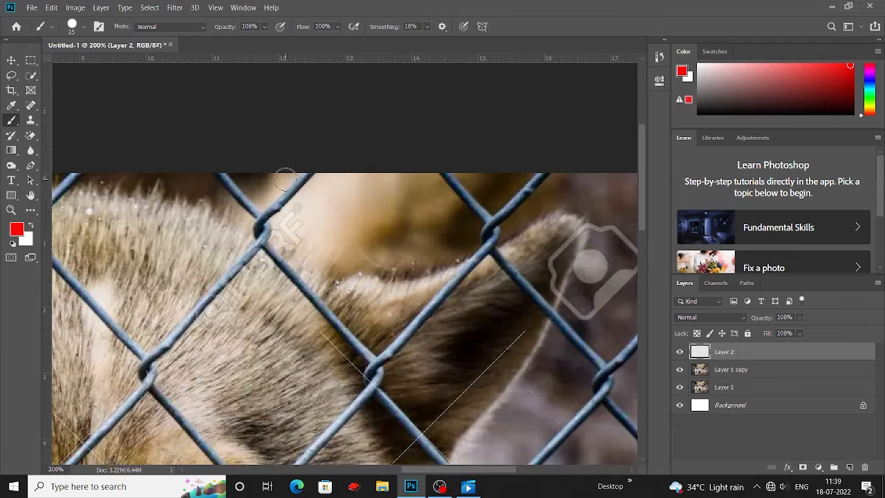
key("bracketleft")
key("bracketleft")
key("bracketleft")
left_click(258, 221, "shift")
key("ctrl+z")
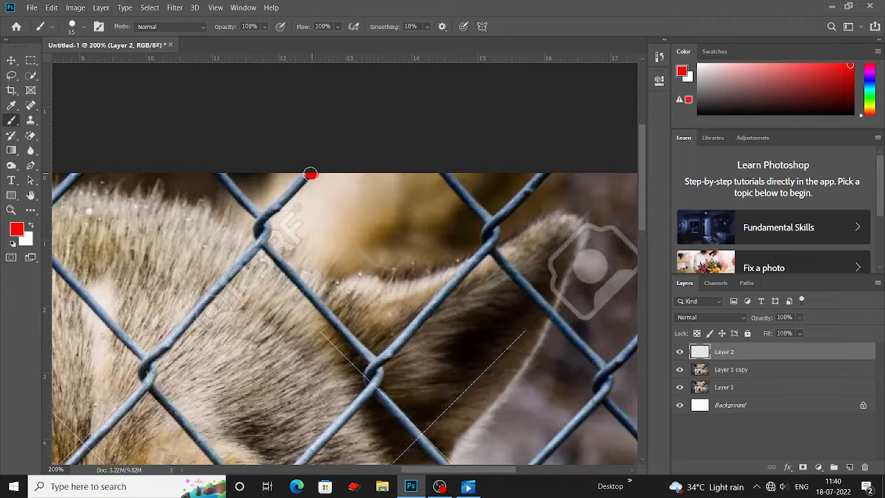
left_click(260, 220, "shift")
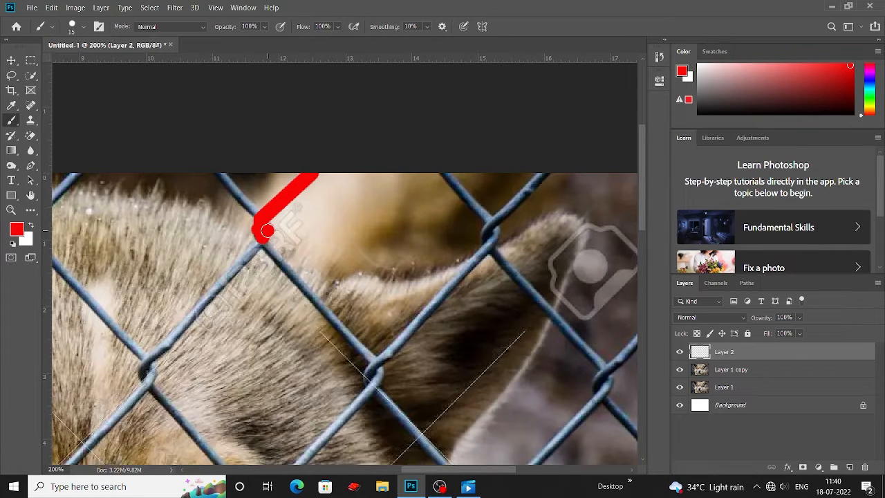
Continue the red line down to the next wire crossing and back up along the adjoining wire.
scroll(302, 257, "down", 2)
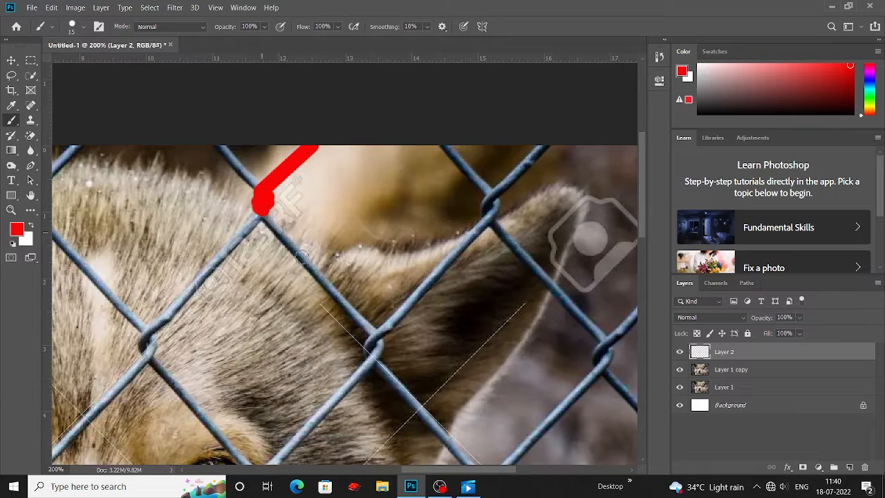
left_click(374, 333, "shift")
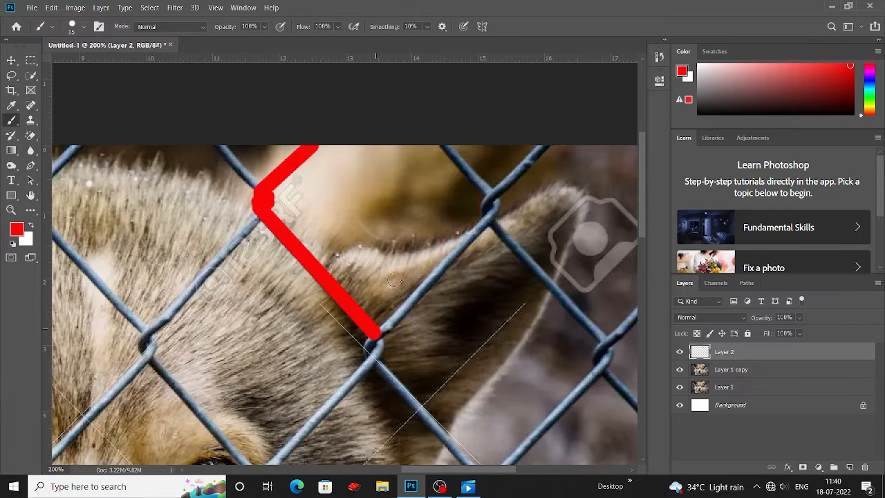
left_click(487, 220, "shift")
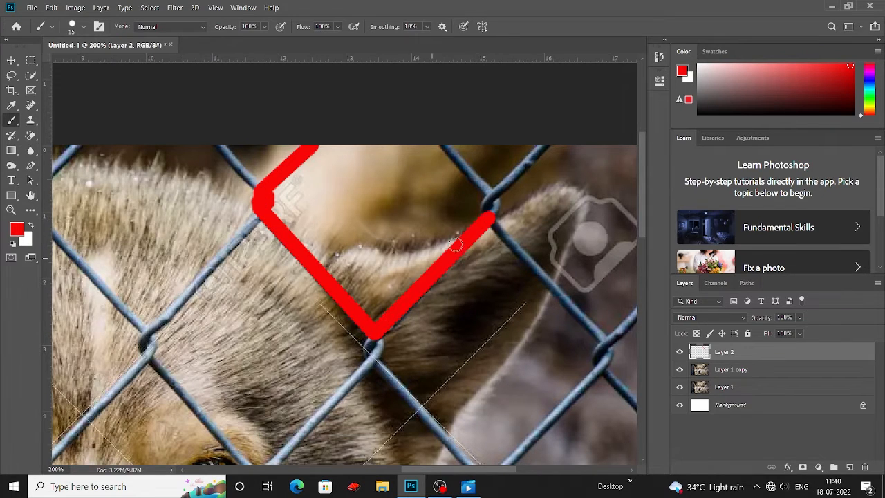
scroll(456, 247, "up", 4)
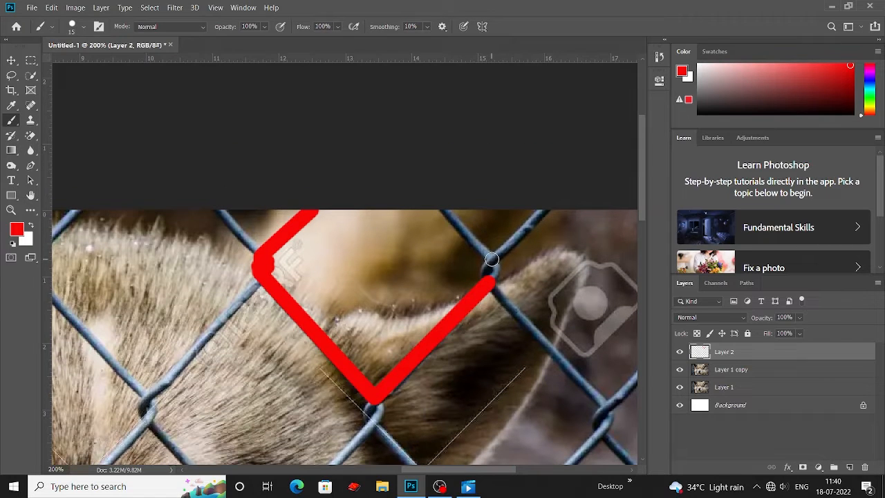
left_click(491, 260, "shift")
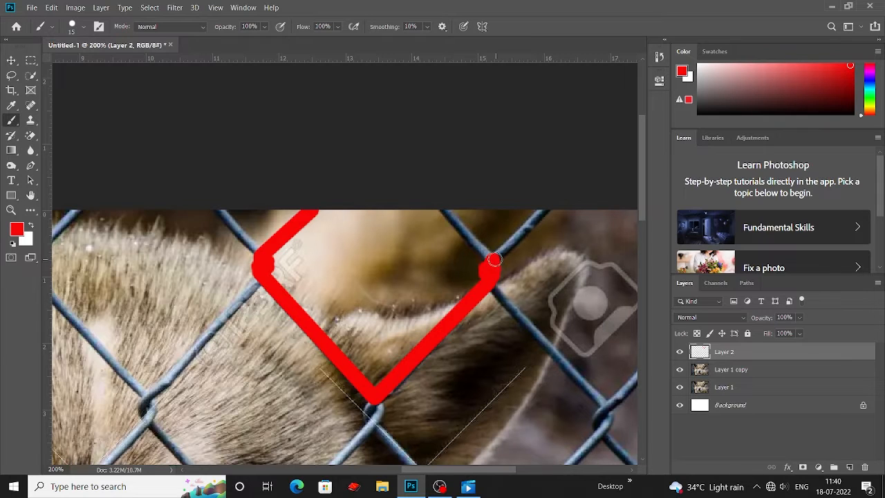
left_click(546, 202, "shift")
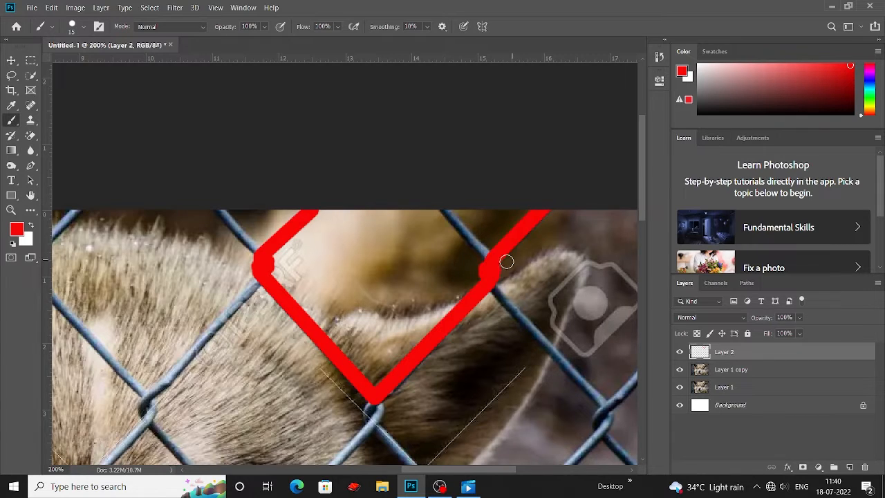
key("ctrl+z")
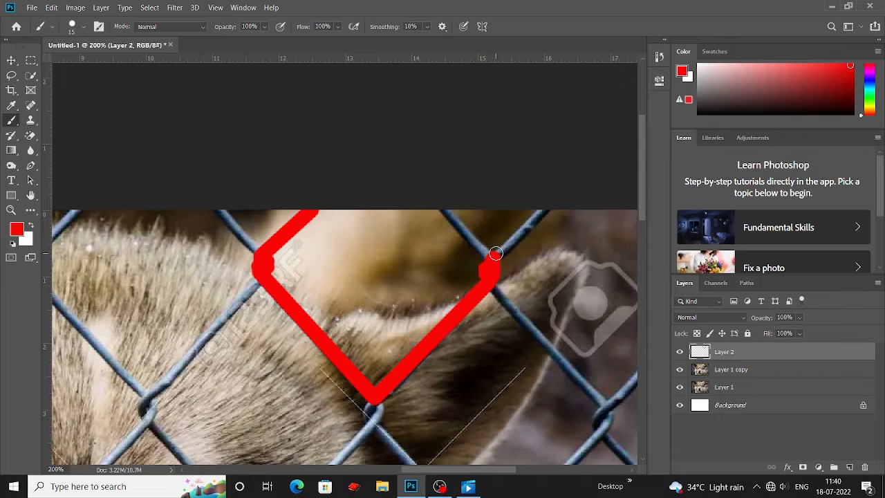
left_click(544, 209, "shift")
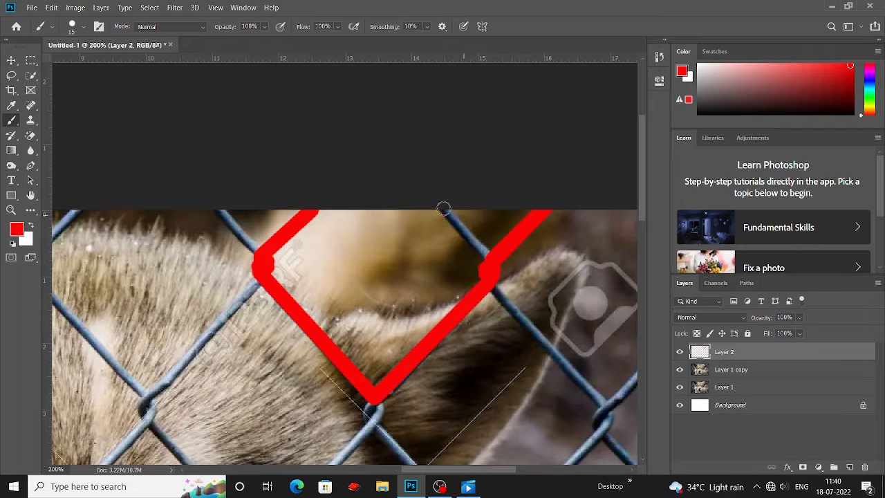
Paint red lines over the wires of the neighbouring fence diamond on the forehead.
left_click(490, 260, "shift")
scroll(490, 259, "left", 10)
left_click(456, 235)
left_click(499, 280, "shift")
scroll(498, 280, "down", 2)
left_click(315, 197)
left_click(270, 242, "shift")
left_click(269, 244, "shift")
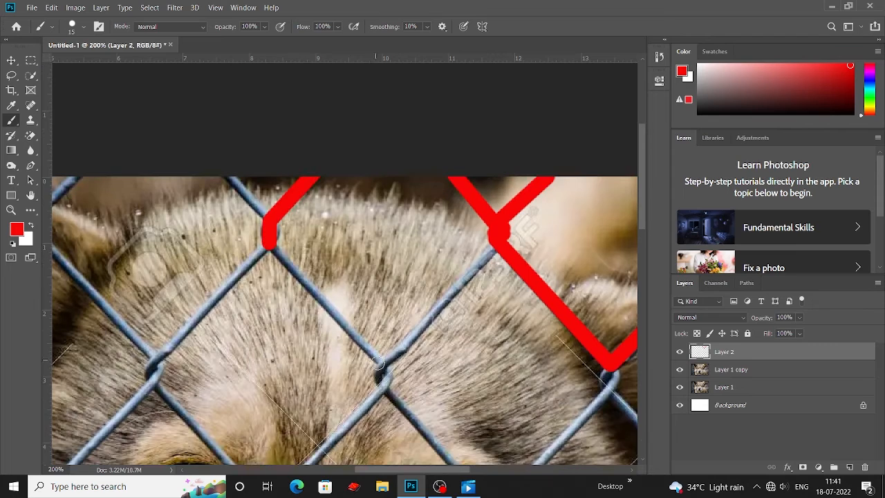
Trace red lines along the fence wires between the wolf's eyes and across the forehead.
left_click(380, 363, "shift")
left_click(494, 252, "shift")
scroll(446, 276, "down", 2)
left_click_drag(378, 308, 386, 325)
scroll(387, 297, "down", 2)
left_click(495, 389, "shift")
left_click(609, 267, "shift")
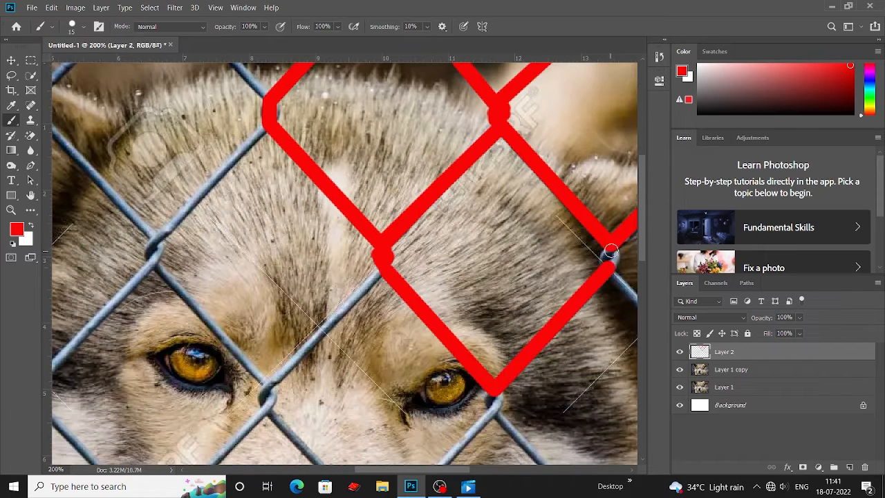
Extend the red tracing over the fence wires at the wolf's right ear.
left_click_drag(604, 256, 615, 255)
scroll(612, 256, "right", 10)
scroll(612, 255, "down", 2)
left_click(381, 292)
left_click(275, 177, "shift")
scroll(276, 178, "down", 1)
left_click(386, 287)
left_click(505, 167, "shift")
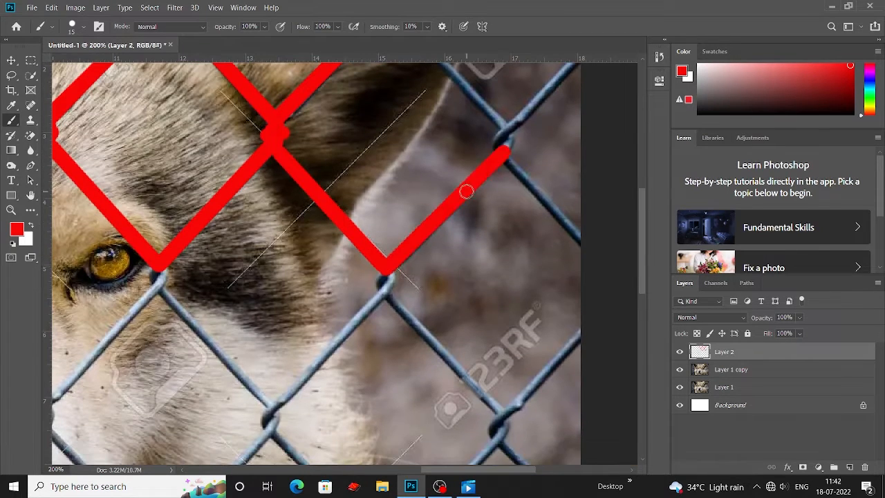
Paint red lines along the fence wires to the right of the wolf's head.
scroll(390, 266, "down", 1)
scroll(422, 198, "down", 1)
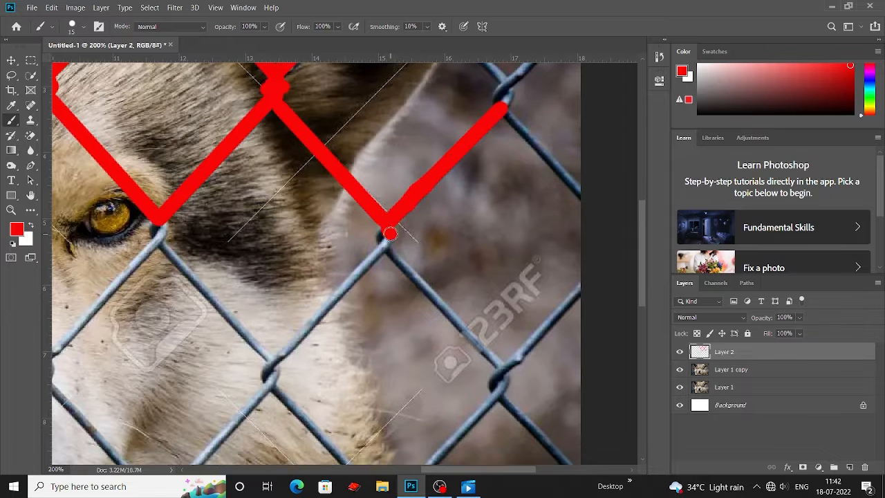
mouse_move(389, 233)
left_mouse_down()
mouse_move(388, 246)
mouse_move(341, 233)
mouse_move(176, 295)
left_mouse_up()
left_click(497, 368, "shift")
left_click(337, 356)
left_click(264, 435, "shift")
scroll(269, 415, "down", 3)
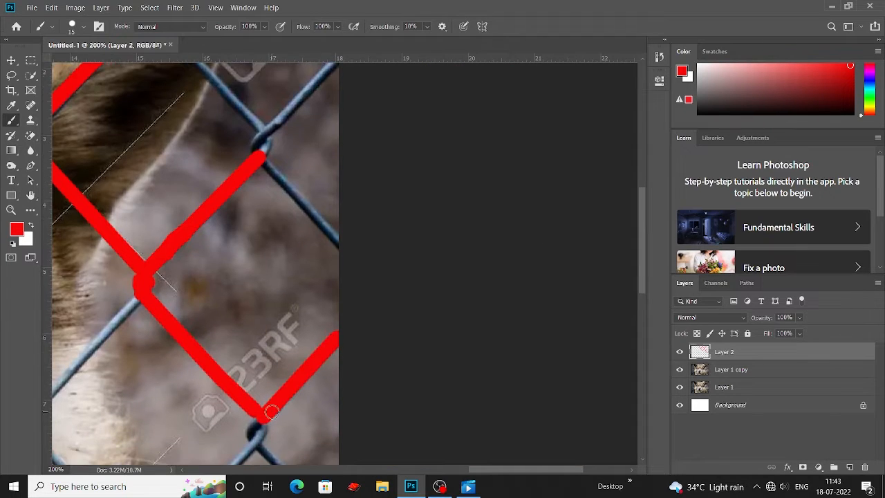
Trace the fence wires near the photo's right edge in red.
mouse_move(261, 351)
left_mouse_down()
mouse_move(253, 360)
mouse_move(377, 258)
mouse_move(368, 238)
left_mouse_up()
scroll(256, 360, "down", 2)
left_click(342, 372, "shift")
left_click(438, 344)
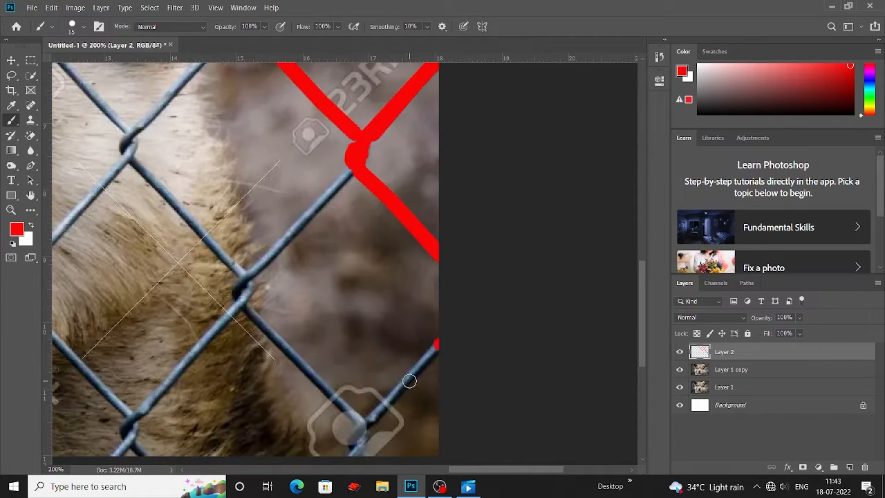
left_click(366, 423, "shift")
scroll(364, 415, "down", 3)
left_click_drag(362, 363, 357, 390)
Paint red lines over the fence wires just below and around the wolf's eyes.
key("ctrl+minus")
left_click_drag(242, 297, 605, 408)
left_click(323, 141, "shift")
scroll(324, 139, "down", 1)
left_click_drag(324, 123, 324, 135)
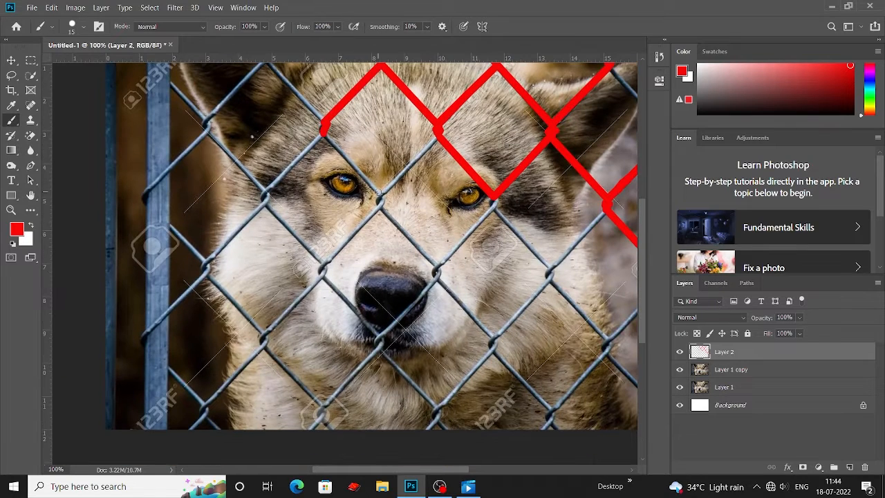
left_click(378, 193, "shift")
left_click(439, 138, "shift")
Trace the fence wires running down past the nose and right cheek in red.
scroll(428, 146, "down", 1)
left_click_drag(379, 166, 379, 177)
scroll(381, 177, "down", 1)
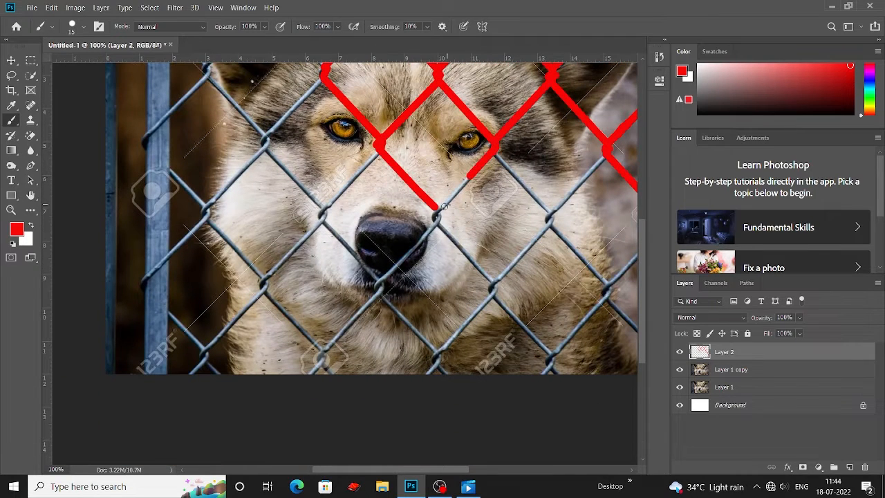
left_click(439, 207, "shift")
scroll(438, 207, "down", 2)
left_click_drag(437, 144, 438, 156)
left_click(469, 193, "shift")
scroll(469, 192, "down", 1)
left_click(493, 190, "shift")
left_click(549, 132)
left_click(525, 160, "shift")
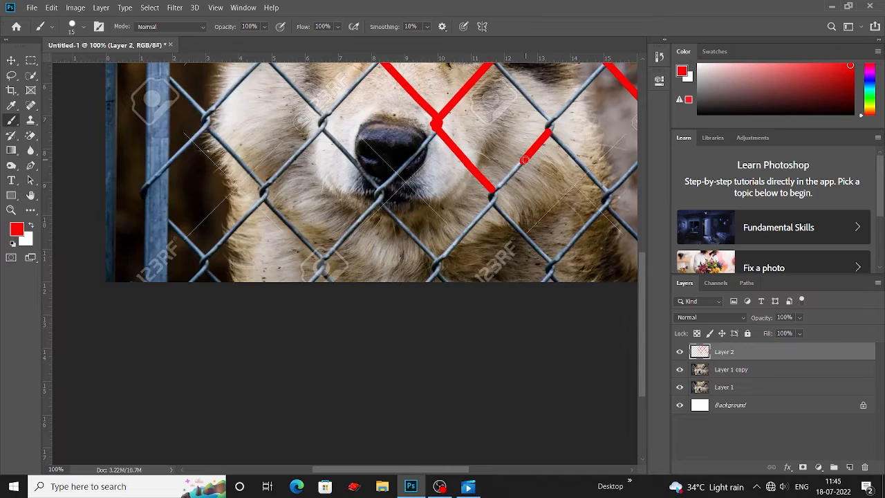
left_click(493, 191, "shift")
scroll(493, 191, "down", 1)
left_click_drag(492, 155, 320, 378)
Trace the fence wires on the wolf's right cheek and lower right muzzle in red.
key("ctrl+plus")
left_click_drag(424, 341, 423, 346)
scroll(424, 346, "down", 2)
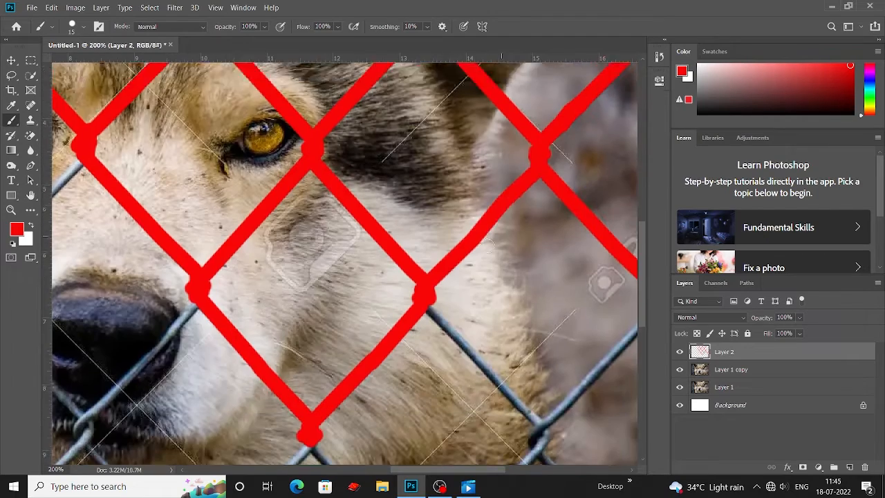
scroll(470, 334, "down", 2)
left_click(513, 311, "shift")
left_click(535, 335, "shift")
left_click_drag(534, 335, 372, 246)
left_click(486, 148)
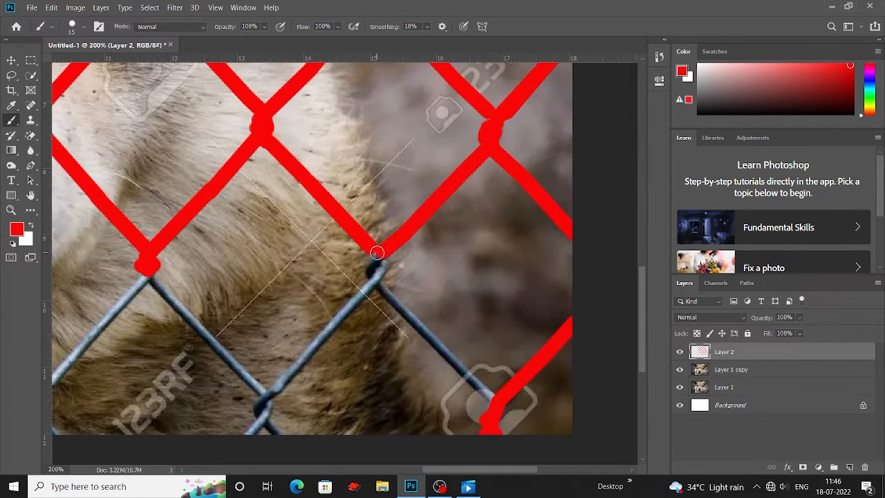
left_click(492, 399, "shift")
scroll(492, 399, "down", 1)
scroll(493, 399, "left", 3)
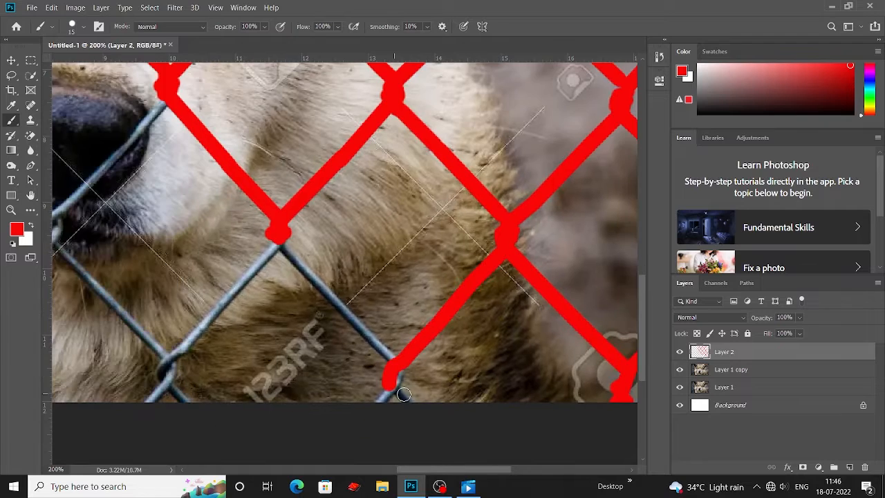
Paint red lines along the fence wires around and under the wolf's nose.
scroll(332, 257, "up", 1)
scroll(332, 257, "left", 3)
scroll(438, 367, "up", 2)
scroll(438, 367, "left", 8)
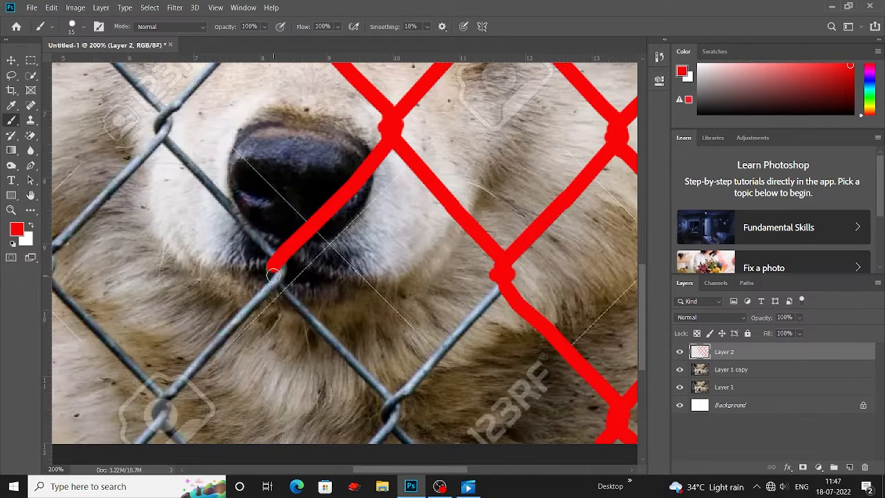
left_click(274, 275, "shift")
scroll(274, 275, "left", 9)
left_click(368, 259, "shift")
left_click(354, 262, "shift")
left_click(377, 291, "shift")
scroll(377, 291, "up", 7)
left_click(336, 277, "shift")
left_click(452, 195, "shift")
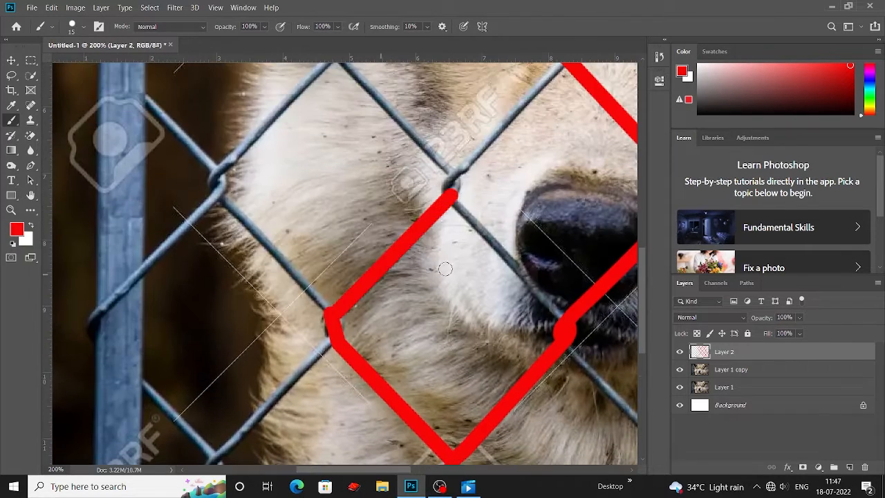
Trace the fence wires across the chin and lower chest in red.
scroll(366, 291, "right", 6)
left_click(441, 249, "shift")
scroll(440, 249, "down", 3)
left_click(515, 317, "shift")
scroll(517, 318, "down", 2)
left_click(519, 308, "shift")
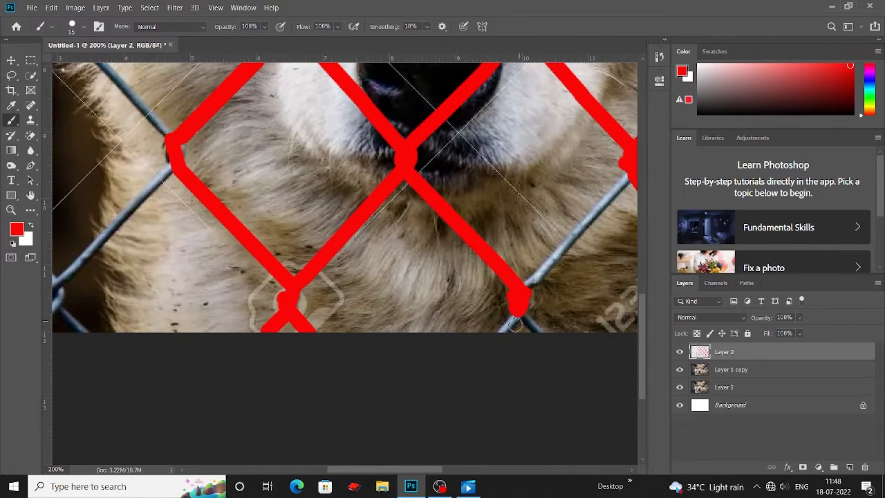
left_click(541, 337, "shift")
left_click(502, 337, "shift")
left_click(527, 293, "shift")
scroll(526, 293, "right", 7)
left_click(482, 209, "shift")
scroll(341, 283, "left", 20)
left_click(504, 184)
left_click(386, 308, "shift")
scroll(387, 283, "down", 2)
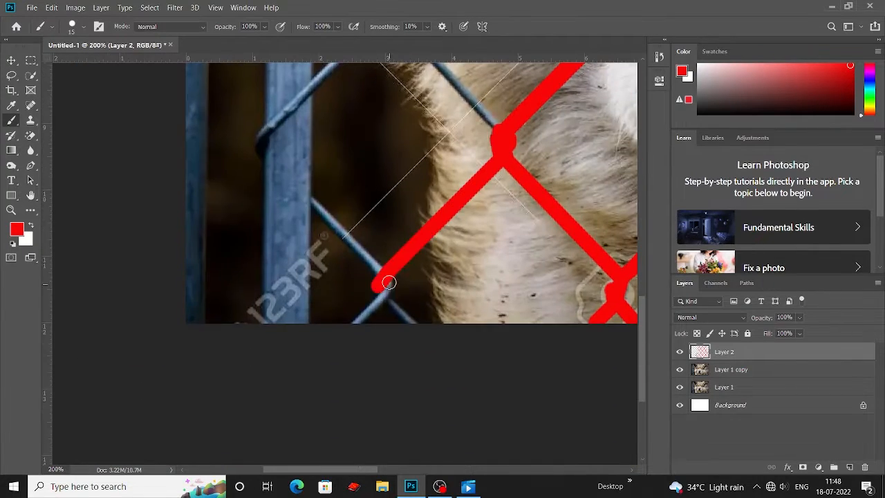
Trace the fence wires beside the metal post on the image's left edge in red.
left_click(413, 320, "shift")
left_click(314, 225, "shift")
scroll(346, 256, "up", 5)
left_click(322, 223, "shift")
left_click(316, 251, "shift")
left_click(320, 231, "shift")
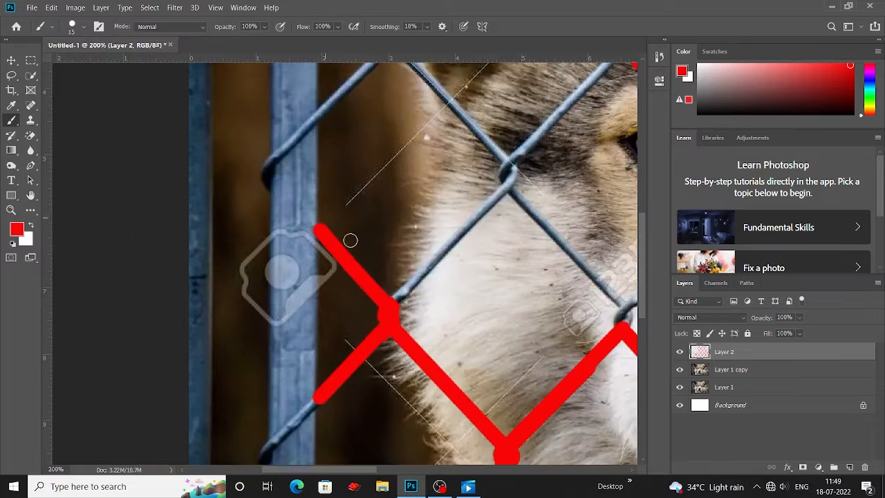
Trace the fence wires crossing the wolf's left cheek near the post in red.
left_click(507, 190, "shift")
scroll(507, 190, "up", 5)
left_click(321, 278)
left_click(389, 210, "shift")
scroll(391, 197, "down", 1)
scroll(498, 249, "down", 2)
left_click(507, 249, "shift")
left_click(510, 263, "shift")
scroll(510, 255, "down", 4)
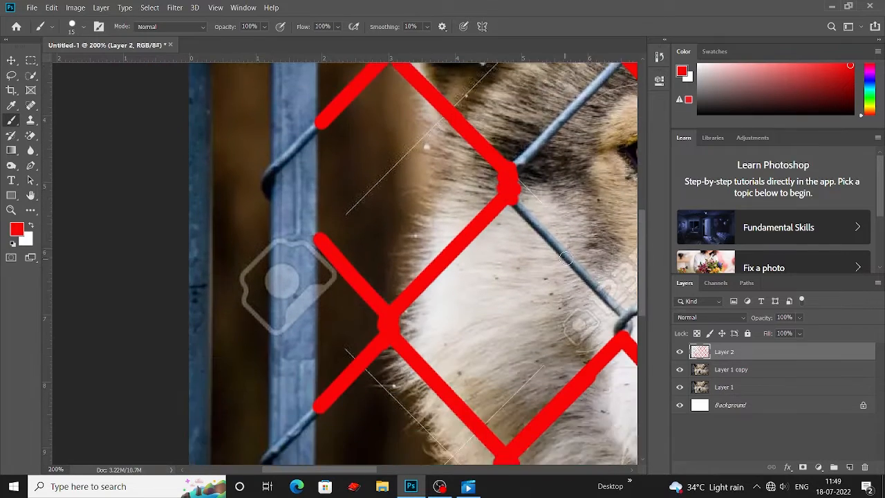
Trace the fence wires on the left side of the wolf's face in red.
scroll(525, 262, "right", 3)
left_click(545, 271, "shift")
scroll(548, 278, "right", 4)
left_click(464, 217, "shift")
scroll(463, 217, "up", 8)
scroll(484, 277, "up", 3)
left_click(530, 283)
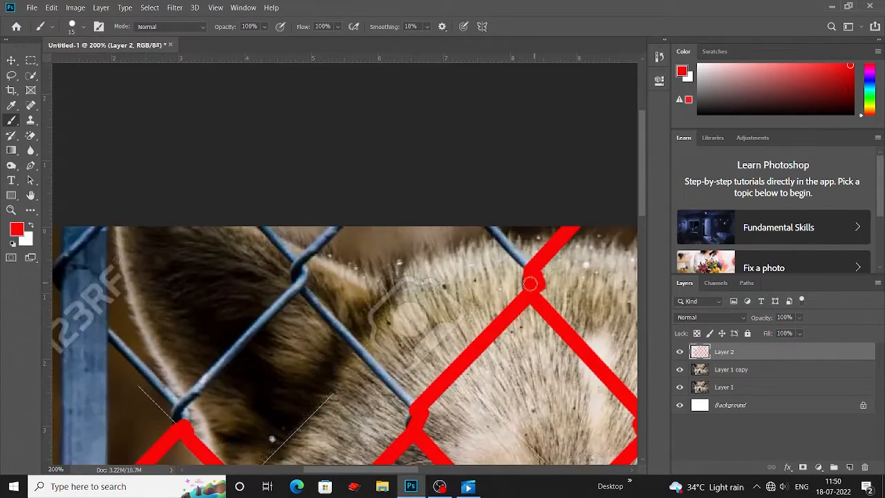
Trace the fence wires along the top edge of the image over the wolf's head in red.
left_click(493, 226, "shift")
scroll(493, 227, "left", 3)
left_click(451, 206)
left_click(415, 249, "shift")
left_click_drag(417, 267, 399, 170)
left_click(514, 303, "shift")
left_click_drag(415, 228, 522, 231)
left_click(504, 171)
left_click(385, 294, "shift")
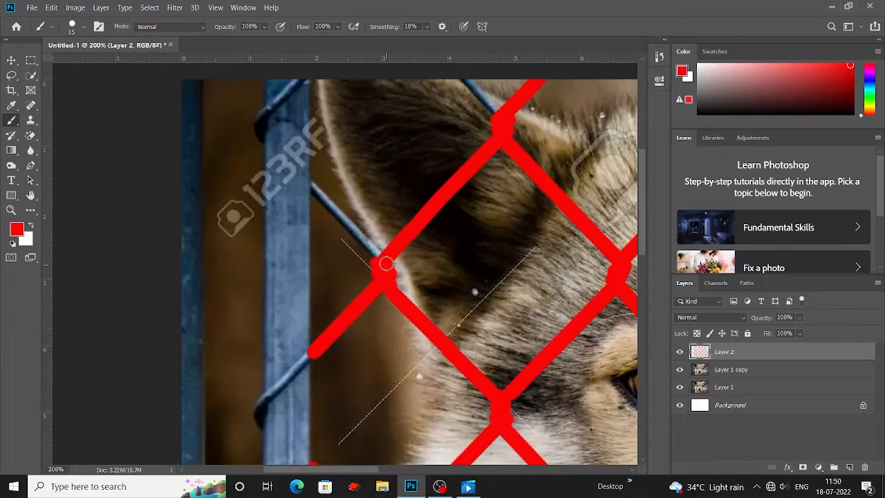
Trace the fence wires over the wolf's left ear in red.
left_click(317, 185, "shift")
left_click_drag(388, 161, 377, 347)
key("ctrl+minus")
key("ctrl+minus")
key("ctrl+plus")
key("ctrl+plus")
left_click(309, 333)
left_click(399, 246, "shift")
scroll(401, 248, "up", 1)
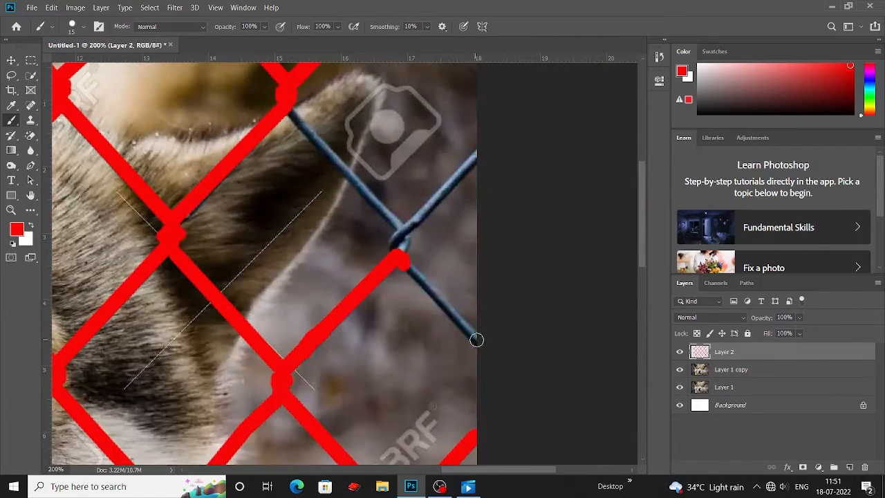
Trace the last fence wire at the image's right edge in red and view the whole image.
left_click(476, 340, "shift")
scroll(457, 311, "up", 3)
left_click(407, 285)
scroll(407, 286, "up", 3)
key("ctrl+minus")
key("ctrl+minus")
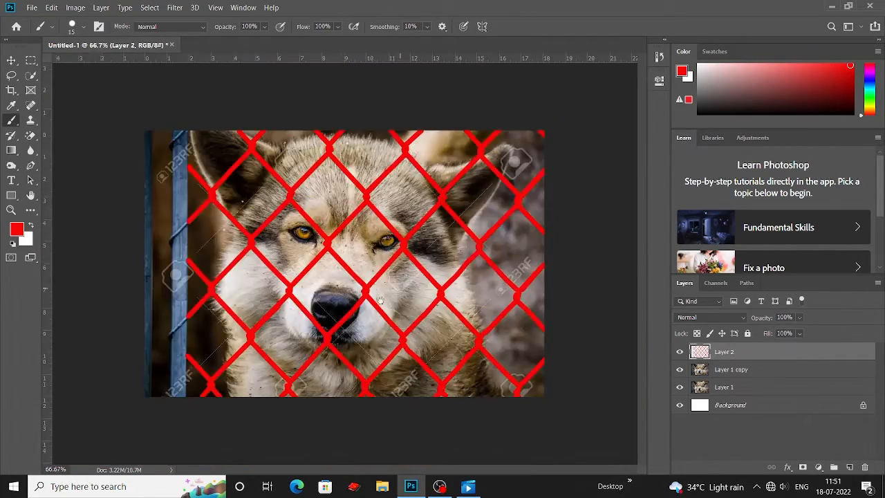
Load the red tracing on Layer 2 as a selection and make Layer 1 copy the active layer.
key("v")
left_click(700, 351, "ctrl")
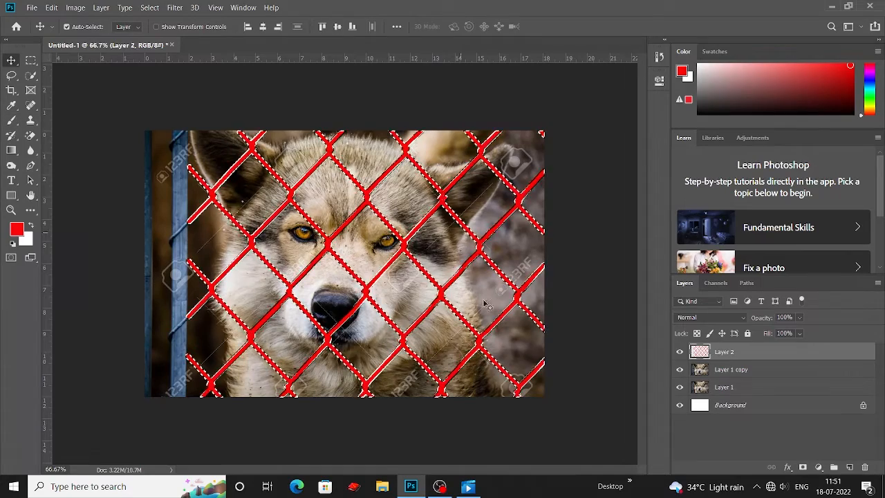
left_click(731, 370)
Apply Content-Aware Fill to the fence selection with output set to a new layer.
left_click(51, 7)
left_click(111, 199)
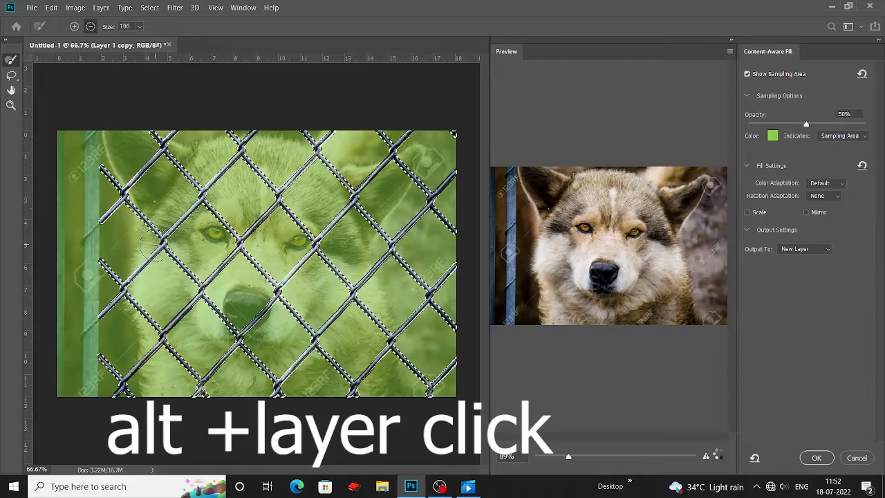
left_click_drag(547, 457, 561, 457)
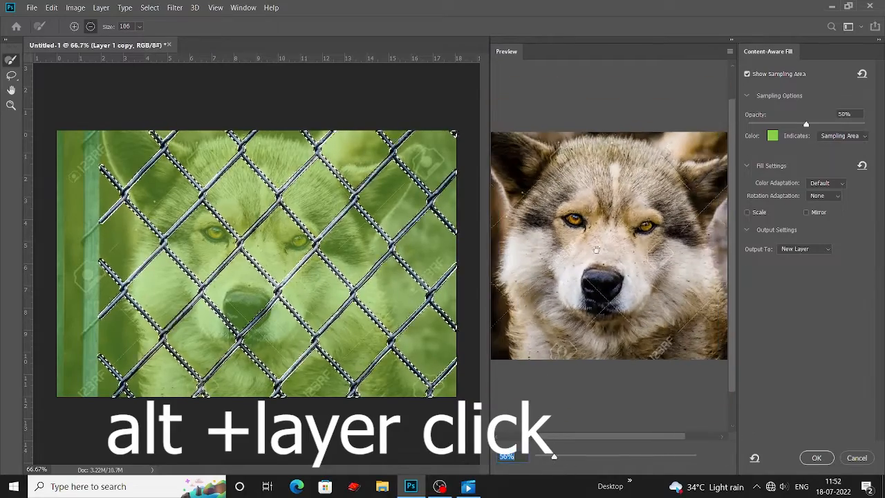
left_click(806, 249)
left_click(802, 271)
left_click(816, 458)
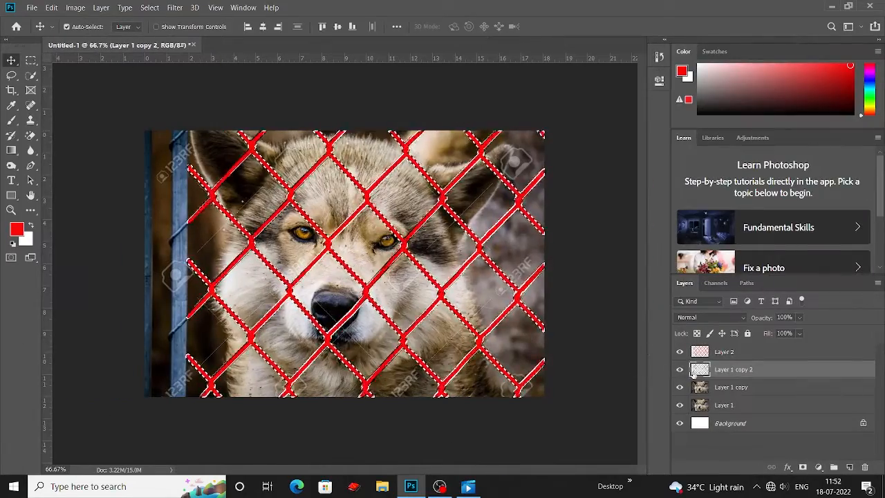
Deselect and hide the red tracing layer.
left_click(712, 353)
key("ctrl+d")
left_click(679, 352)
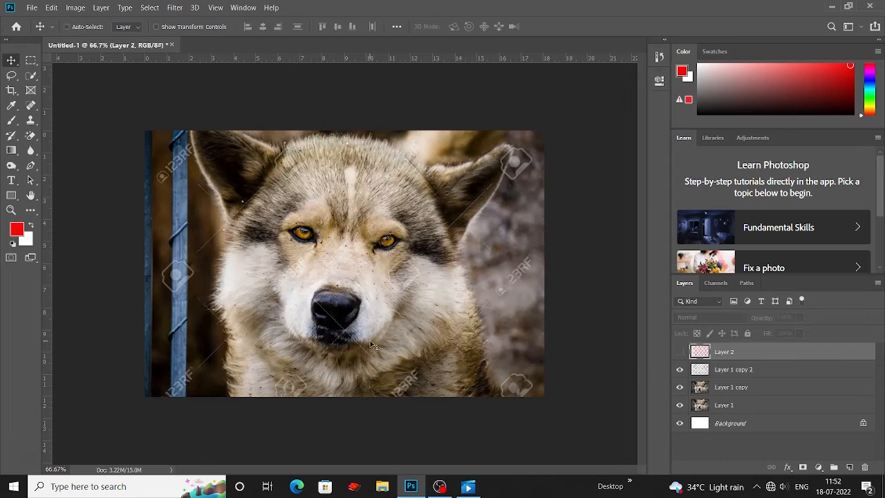
Compare the content-aware fill layer with the original at 200% by toggling its visibility.
key("ctrl+plus")
key("ctrl+plus")
mouse_move(354, 157)
left_mouse_down()
mouse_move(310, 283)
mouse_move(276, 344)
left_mouse_up()
right_click(31, 106)
left_click(77, 108)
left_click(729, 389)
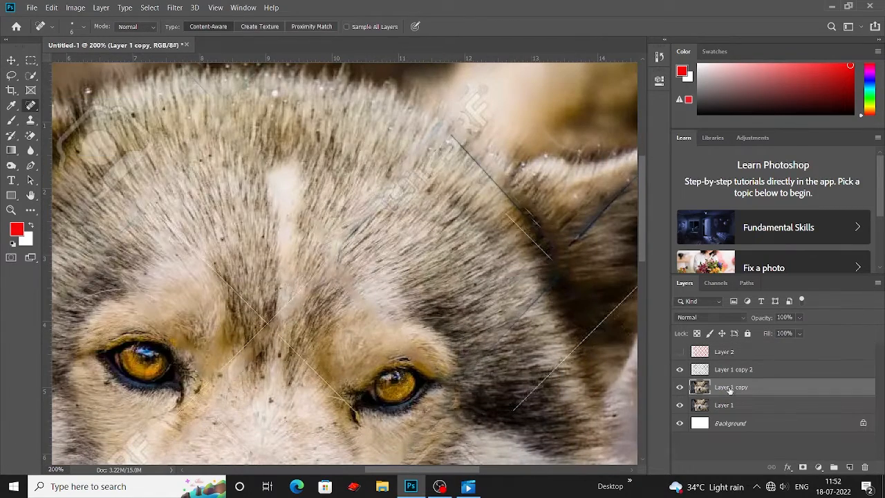
left_click(680, 371)
left_click(680, 370)
key("bracketright")
key("bracketright")
key("bracketright")
key("bracketright")
key("bracketright")
key("bracketright")
left_click(681, 369)
left_click(680, 369)
left_click(701, 371)
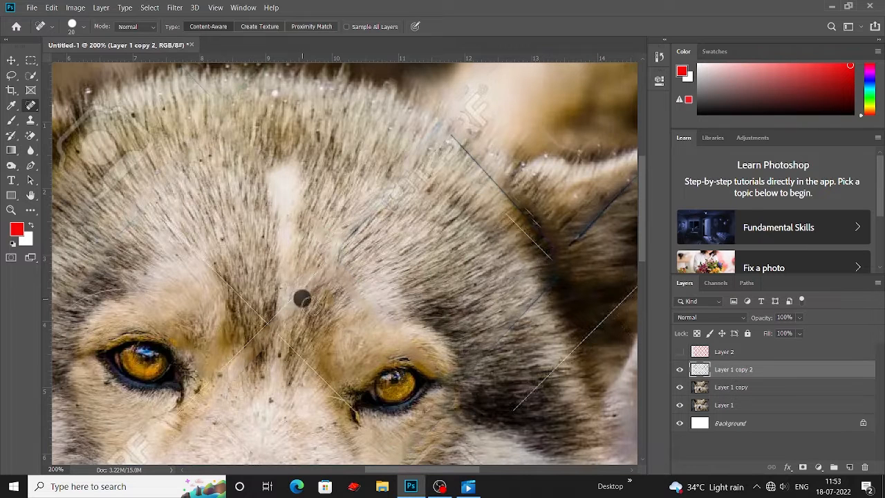
Merge the content-aware fill layer with Layer 1 copy.
key("bracketleft")
scroll(393, 207, "up", 1)
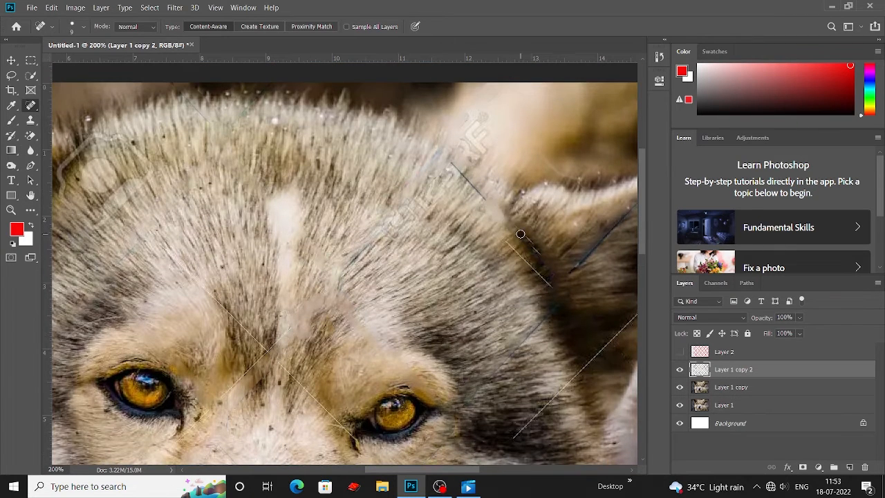
right_click(723, 390)
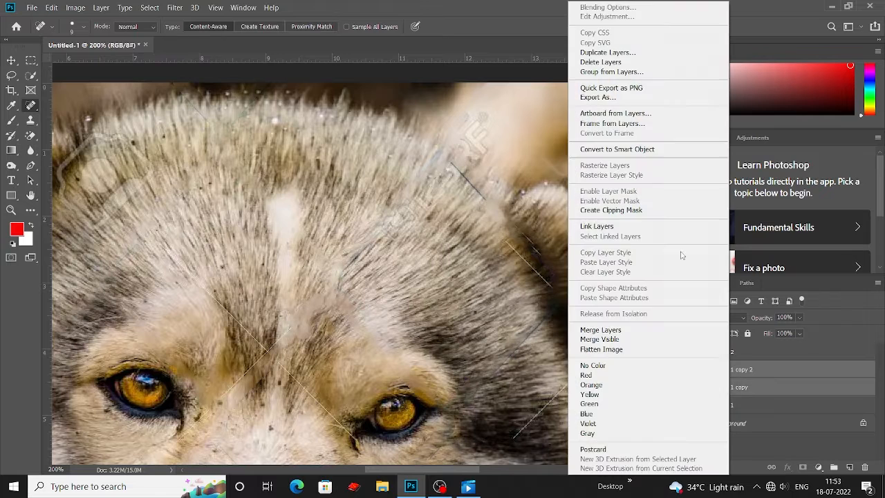
left_click(692, 367)
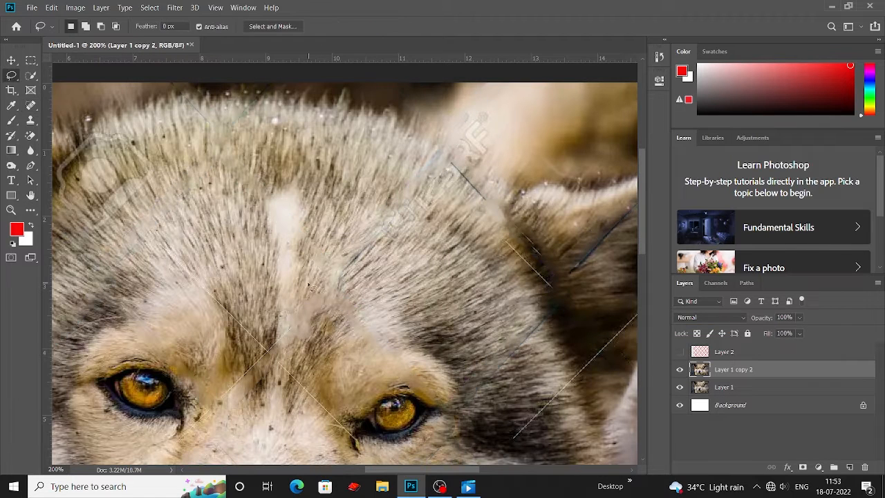
Switch to the Clone Stamp Tool and clone over wire remnants in the lower right background.
right_click(30, 105)
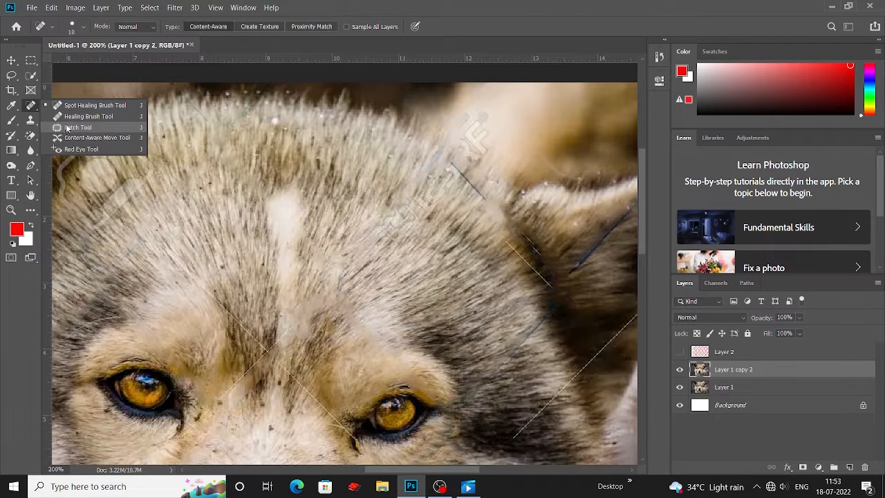
left_click(86, 129)
right_click(31, 105)
left_click(87, 105)
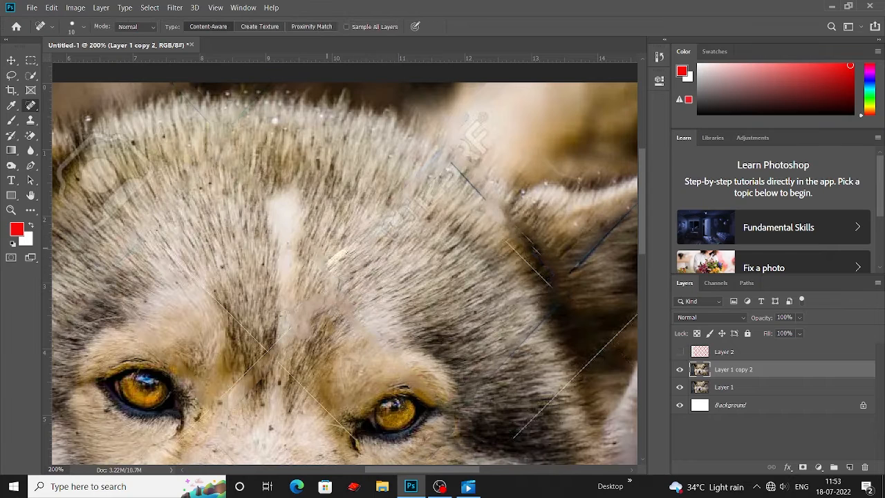
scroll(334, 258, "down", 1)
right_click(30, 105)
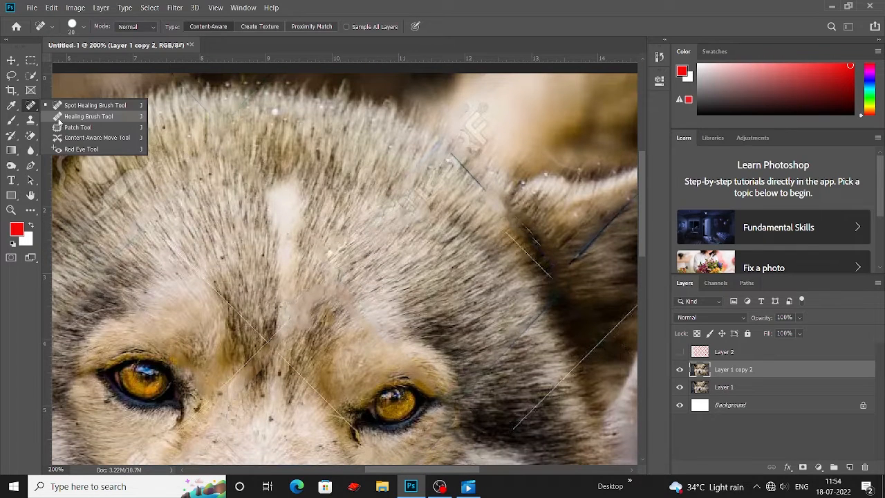
left_click(31, 119)
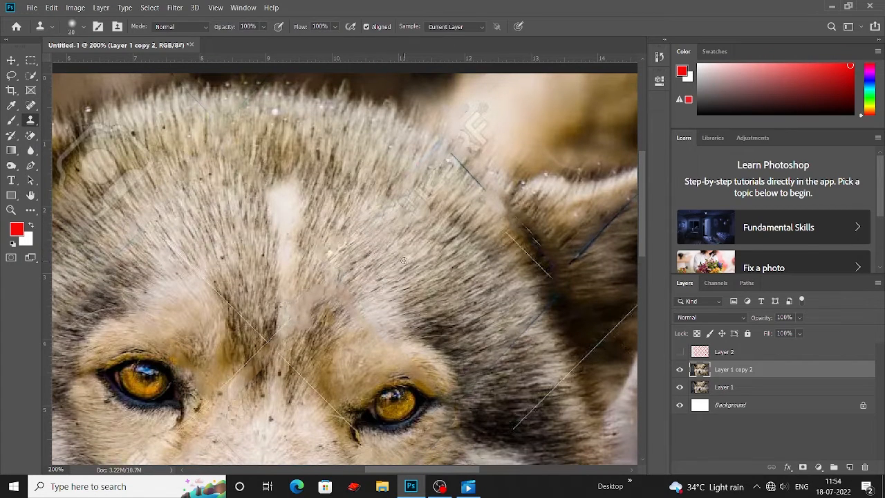
scroll(413, 237, "up", 1)
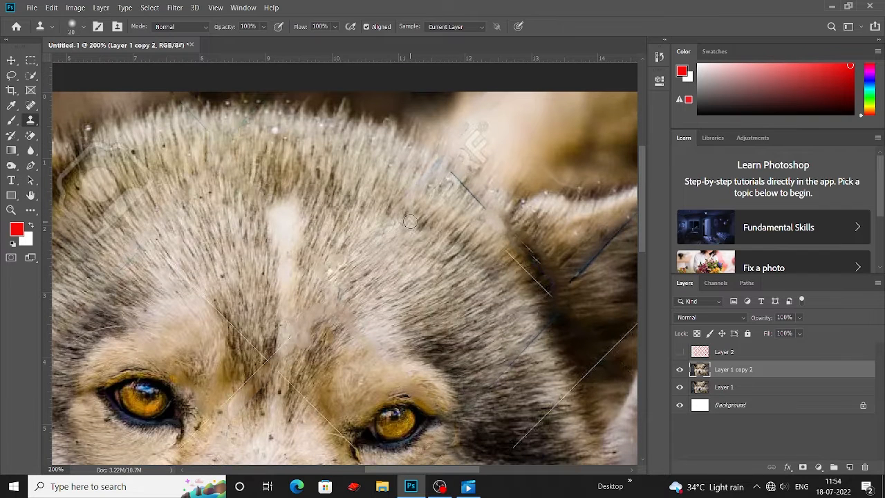
key("ctrl+minus")
key("ctrl+minus")
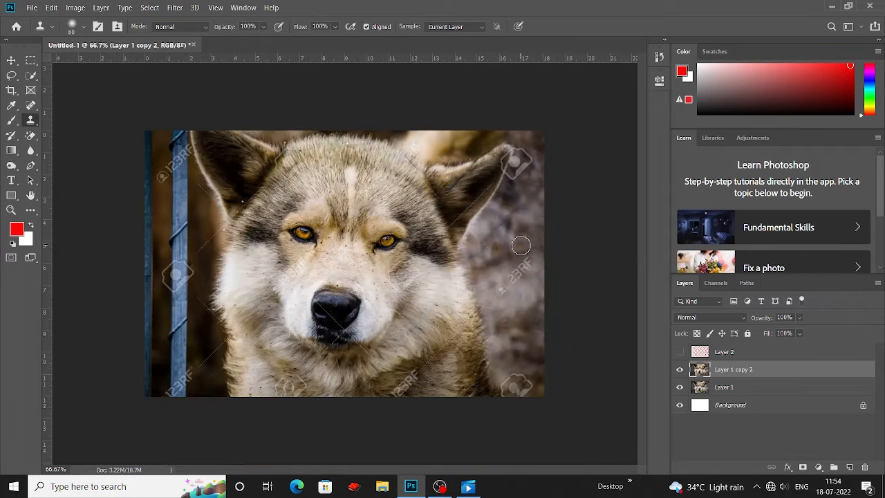
mouse_move(521, 247)
left_mouse_down()
mouse_move(499, 282)
mouse_move(485, 307)
left_mouse_up()
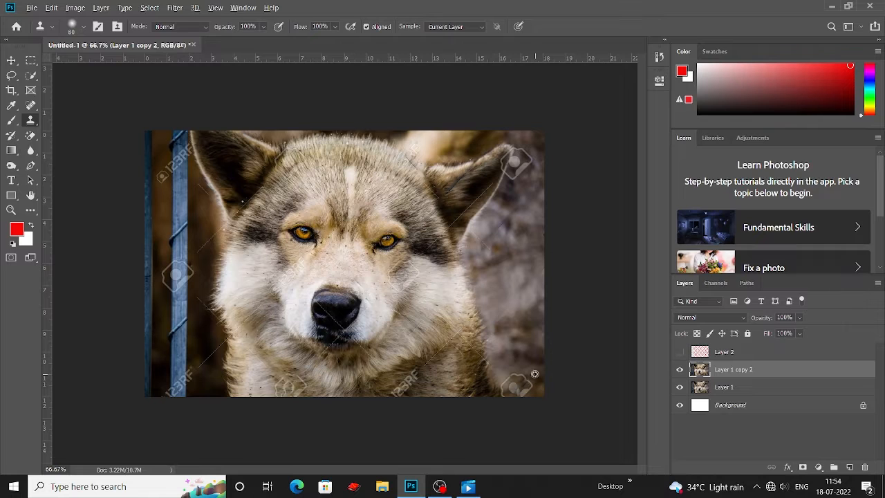
left_click(534, 374, "alt")
Clone over leftover wire traces along the right background edge.
left_click_drag(515, 383, 519, 392)
left_click_drag(516, 282, 533, 281)
left_click(533, 186, "alt")
left_click_drag(519, 209, 484, 240)
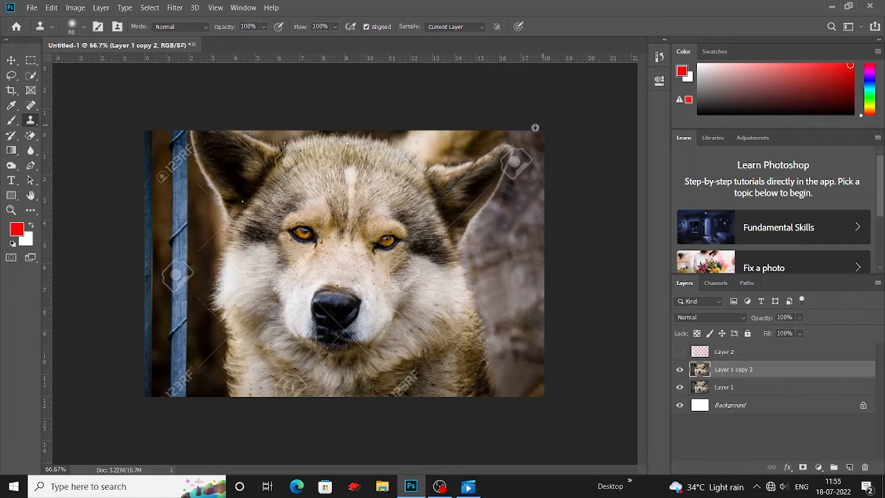
left_click(535, 128, "alt")
mouse_move(531, 159)
left_mouse_down()
mouse_move(518, 186)
mouse_move(518, 152)
left_mouse_up()
left_click(530, 204, "alt")
Use the Patch Tool to remove the wire trace along the right ear's outer edge.
scroll(518, 180, "up", 2)
left_click_drag(181, 312, 121, 337)
right_click(32, 106)
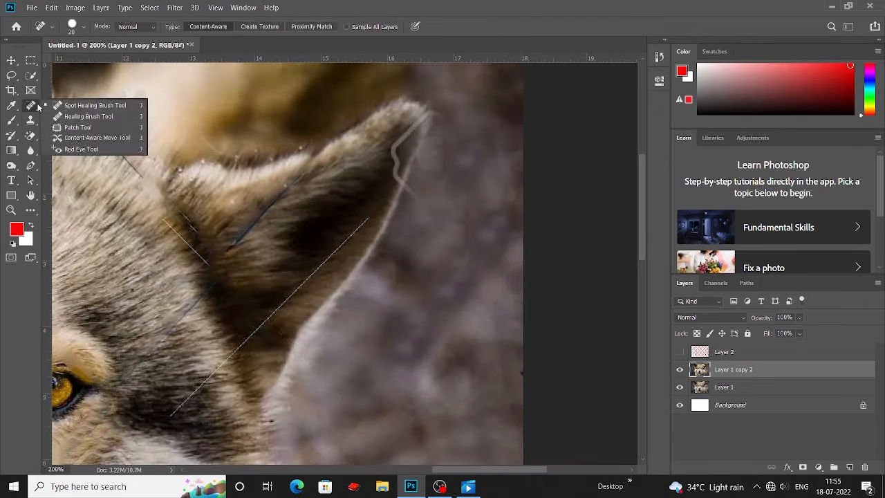
left_click(78, 127)
left_click_drag(437, 109, 408, 208)
key("ctrl+d")
left_click_drag(444, 174, 464, 193)
right_click(32, 106)
left_click(30, 121)
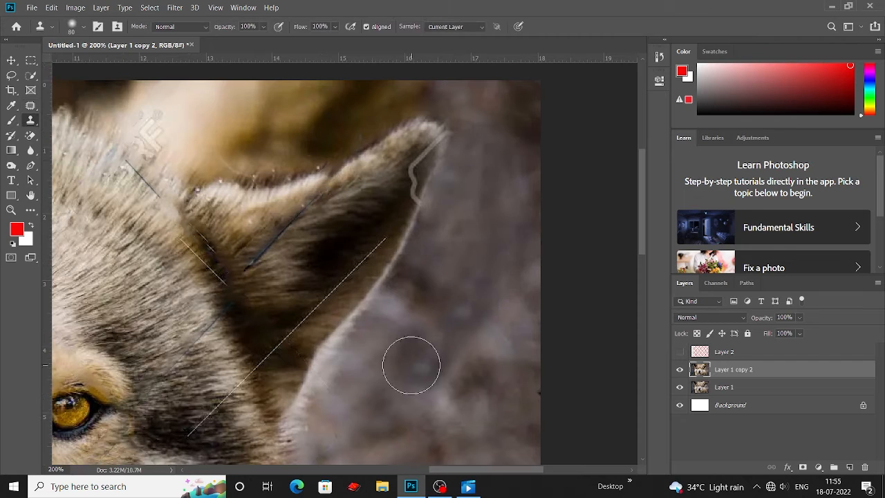
Reduce the Clone Stamp size and clone over wire traces near the right ear tip.
left_click_drag(404, 446, 504, 312)
key("bracketleft")
key("bracketleft")
key("bracketleft")
key("bracketleft")
key("bracketleft")
key("bracketleft")
key("bracketleft")
key("bracketleft")
key("bracketleft")
key("bracketleft")
left_click(398, 152, "alt")
mouse_move(411, 156)
left_mouse_down()
mouse_move(423, 129)
mouse_move(432, 147)
mouse_move(431, 122)
mouse_move(456, 115)
left_mouse_up()
mouse_move(468, 77)
left_mouse_down()
mouse_move(468, 123)
mouse_move(448, 136)
left_mouse_up()
mouse_move(472, 137)
left_mouse_down()
mouse_move(457, 139)
mouse_move(453, 163)
left_mouse_up()
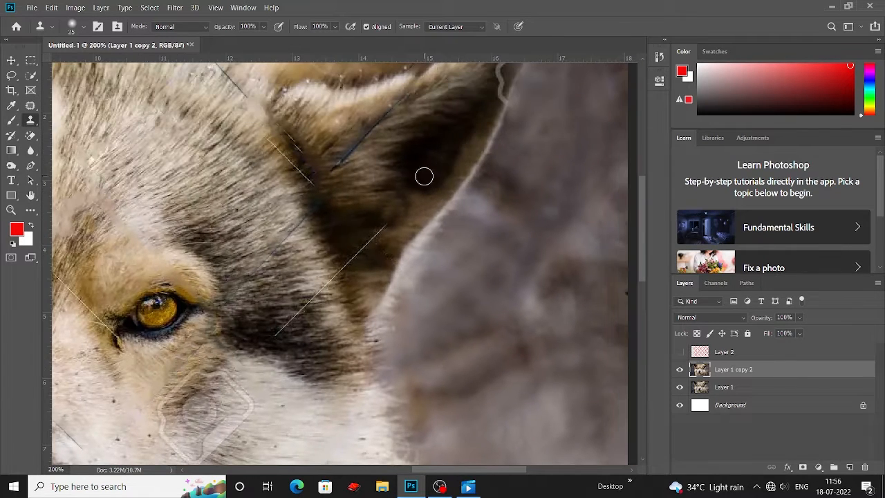
Clone over the wire traces inside the right ear.
left_click_drag(356, 235, 423, 178)
left_click(410, 186, "alt")
mouse_move(418, 205)
left_mouse_down()
mouse_move(425, 200)
mouse_move(436, 212)
left_mouse_up()
left_click(441, 160, "alt")
left_click_drag(451, 169, 437, 185)
mouse_move(408, 210)
left_mouse_down()
mouse_move(394, 231)
mouse_move(363, 240)
mouse_move(361, 265)
mouse_move(341, 277)
left_mouse_up()
left_click(364, 248, "alt")
left_click_drag(482, 233, 409, 194)
Clone away wire remnants where the right ear meets the background.
scroll(393, 196, "up", 3)
left_click_drag(507, 178, 488, 231)
mouse_move(450, 222)
left_mouse_down()
mouse_move(569, 144)
mouse_move(488, 170)
mouse_move(466, 196)
left_mouse_up()
left_click_drag(520, 152, 553, 126)
left_click(451, 203, "alt")
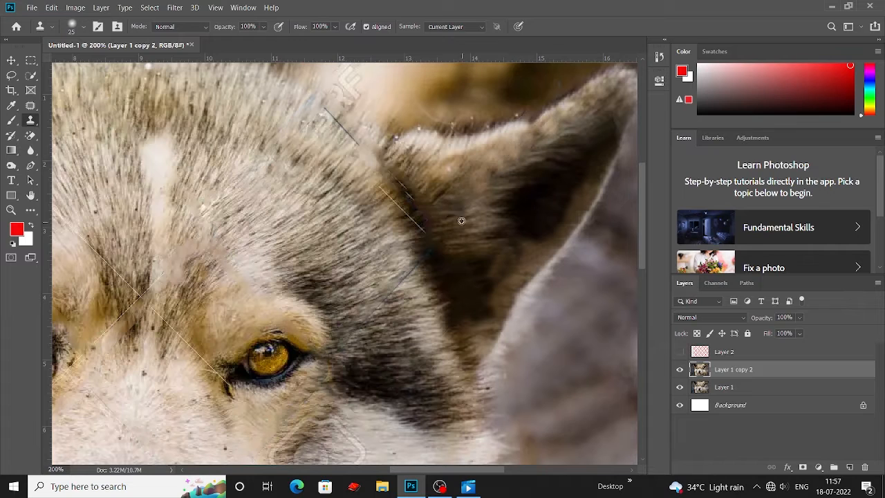
Clone over wire traces at the base of the right ear.
left_click(449, 169, "alt")
left_click_drag(463, 217, 440, 201)
left_click_drag(419, 203, 485, 157)
left_click(479, 158, "alt")
mouse_move(454, 128)
left_mouse_down()
mouse_move(480, 156)
mouse_move(489, 202)
mouse_move(475, 172)
left_mouse_up()
scroll(449, 126, "down", 1)
Clone away wire remnants on the forehead between the eyes.
mouse_move(242, 245)
left_mouse_down()
mouse_move(295, 227)
mouse_move(448, 210)
left_mouse_up()
left_click(403, 229, "alt")
mouse_move(405, 239)
left_mouse_down()
mouse_move(384, 284)
mouse_move(352, 262)
mouse_move(427, 238)
mouse_move(481, 159)
left_mouse_up()
left_click_drag(486, 198, 406, 166)
left_click_drag(391, 205, 459, 162)
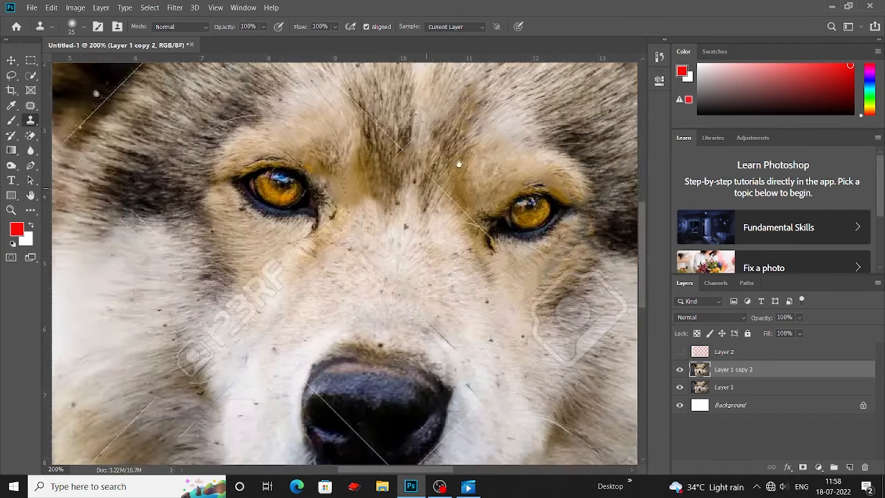
Clone over leftover wire traces on the muzzle above and beside the nose.
mouse_move(615, 299)
left_mouse_down()
mouse_move(404, 207)
mouse_move(366, 242)
mouse_move(402, 219)
left_mouse_up()
mouse_move(415, 225)
left_mouse_down()
mouse_move(435, 210)
mouse_move(392, 255)
left_mouse_up()
left_click(373, 169, "alt")
left_click_drag(341, 189, 379, 162)
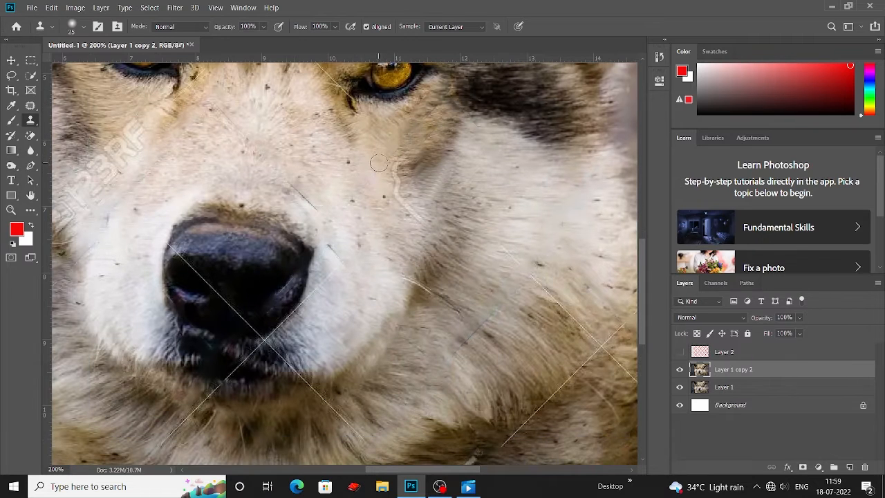
left_click(318, 200, "alt")
left_click_drag(310, 205, 291, 184)
left_click(267, 154, "alt")
left_click_drag(253, 140, 236, 129)
mouse_move(383, 156)
left_mouse_down()
mouse_move(307, 152)
mouse_move(324, 192)
left_mouse_up()
left_click(307, 153, "alt")
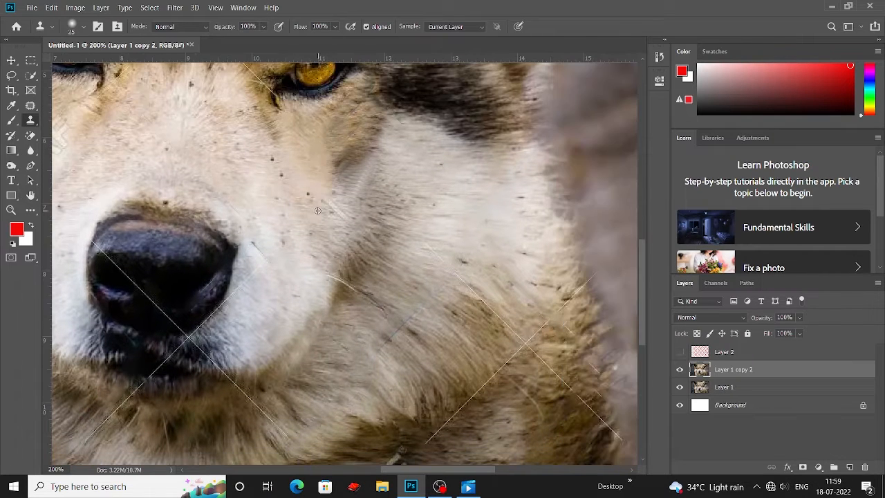
scroll(325, 207, "up", 5)
scroll(325, 207, "right", 2)
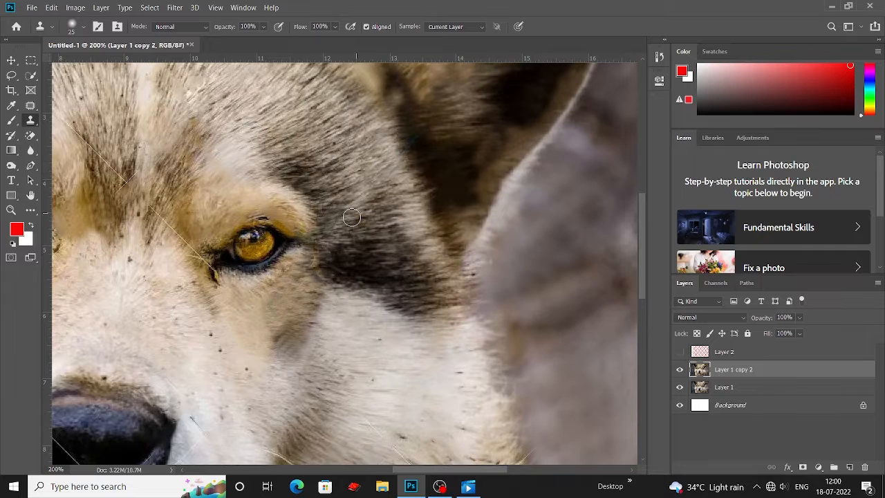
scroll(353, 208, "up", 2)
scroll(352, 207, "right", 2)
scroll(346, 180, "up", 3)
scroll(345, 180, "left", 4)
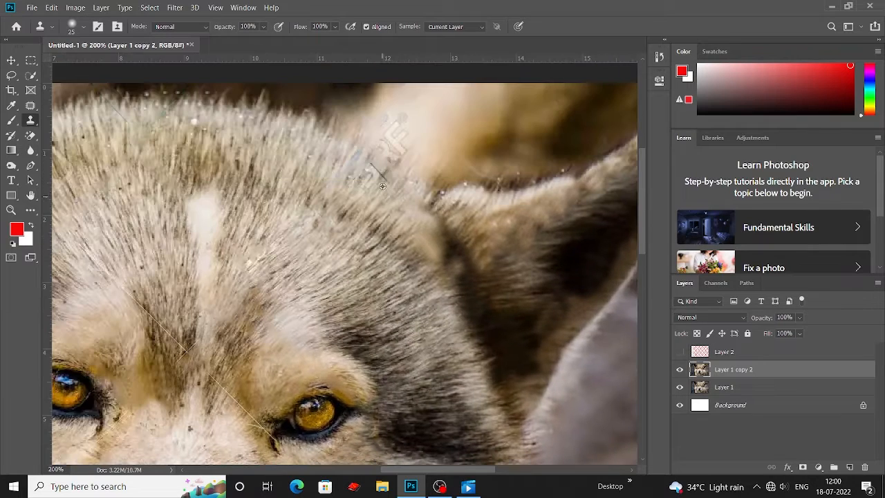
Clone over wire traces on the top of the head and in the background above the right ear.
left_click(338, 157, "alt")
scroll(381, 169, "up", 2)
left_click_drag(412, 144, 391, 138)
scroll(419, 133, "up", 1)
scroll(407, 181, "down", 1)
scroll(429, 159, "right", 4)
scroll(440, 147, "up", 2)
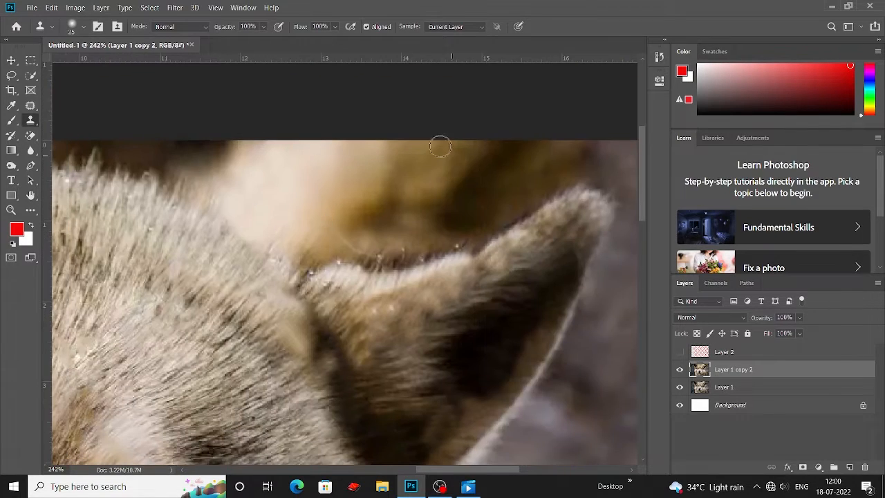
Switch to the Spot Healing Brush in Content-Aware mode and heal wire lines on the post and left cheek fur.
scroll(470, 159, "down", 4)
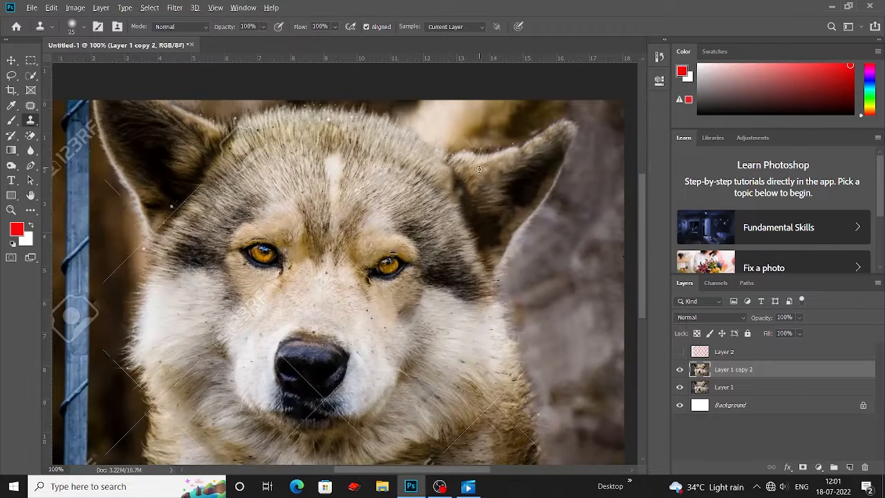
scroll(383, 299, "down", 2)
scroll(383, 299, "left", 2)
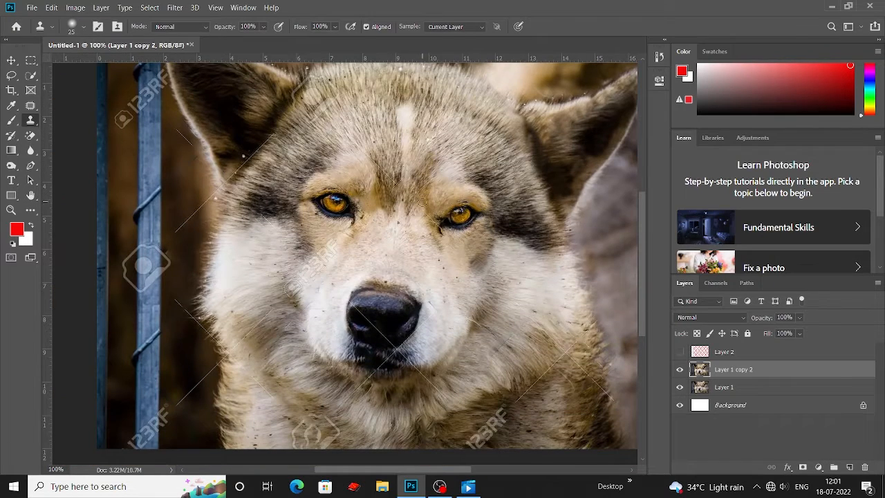
scroll(432, 225, "down", 2)
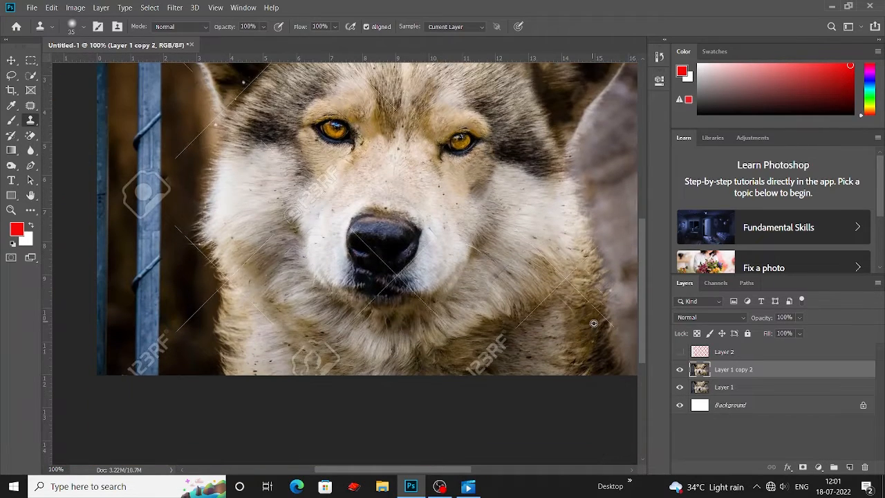
scroll(584, 266, "down", 1)
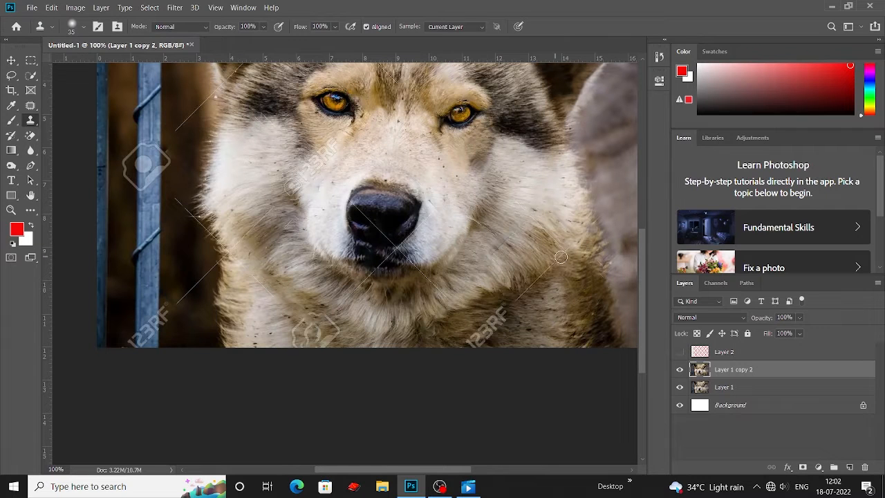
scroll(237, 211, "up", 3)
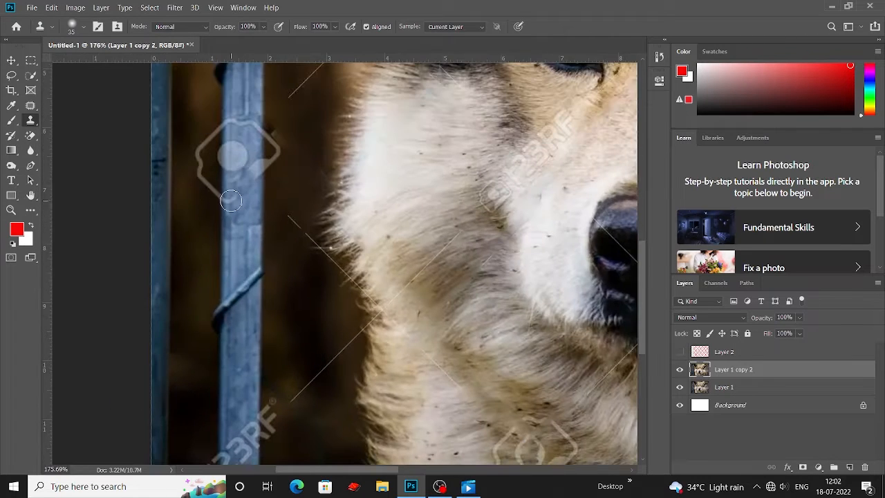
right_click(30, 105)
left_click(83, 104)
left_click(244, 188)
left_click_drag(456, 242, 418, 280)
left_click_drag(477, 384, 399, 300)
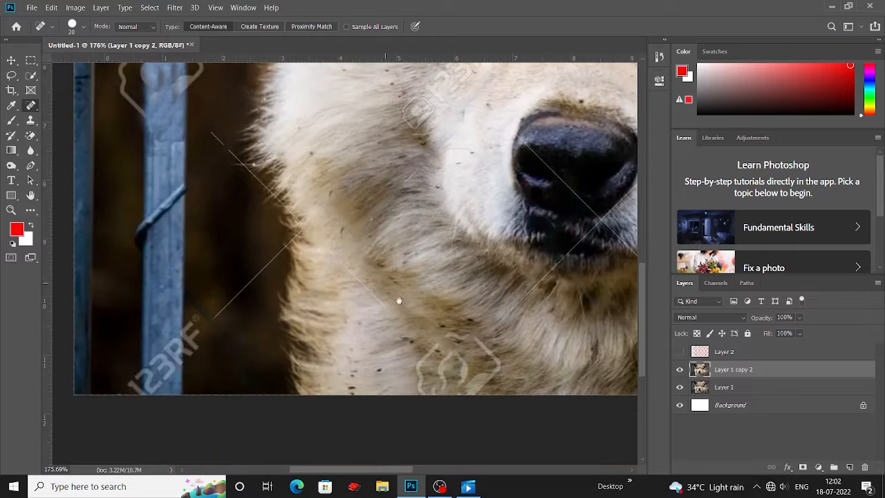
Heal the wire lines running through the fur below and to the right of the nose.
left_click_drag(347, 271, 379, 301)
mouse_move(379, 233)
left_mouse_down()
mouse_move(327, 275)
mouse_move(359, 201)
left_mouse_up()
left_click_drag(478, 246, 321, 206)
left_click_drag(499, 206, 379, 308)
left_click_drag(495, 235, 483, 218)
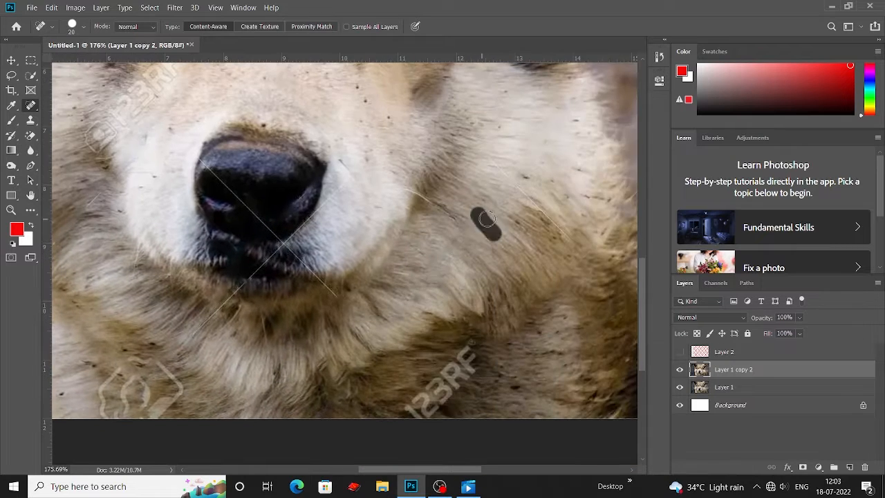
left_click_drag(519, 196, 560, 215)
left_click_drag(427, 199, 410, 193)
left_click_drag(343, 178, 398, 195)
Shrink the healing brush to heal traces under the nose, then enlarge it to heal the chin fur.
key("bracketleft")
key("bracketleft")
left_click_drag(376, 244, 376, 235)
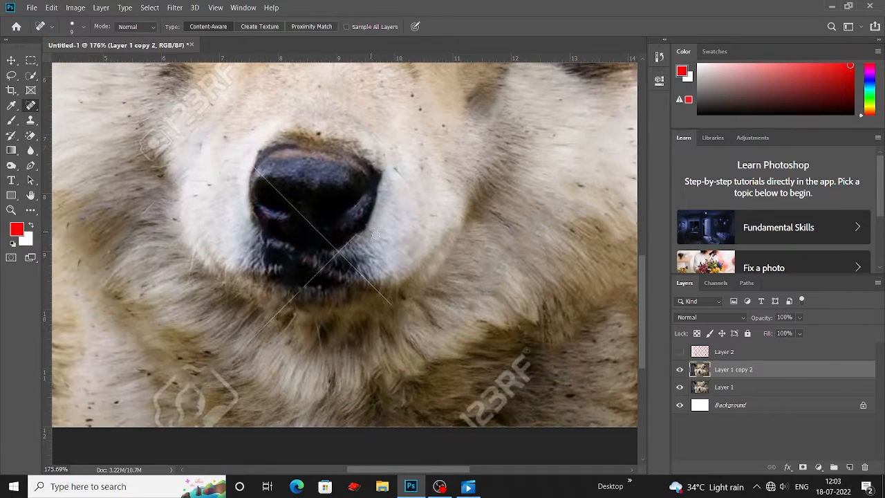
mouse_move(386, 305)
left_mouse_down()
mouse_move(452, 269)
mouse_move(466, 246)
left_mouse_up()
key("bracketright")
key("bracketright")
mouse_move(315, 332)
left_mouse_down()
mouse_move(316, 344)
mouse_move(293, 357)
left_mouse_up()
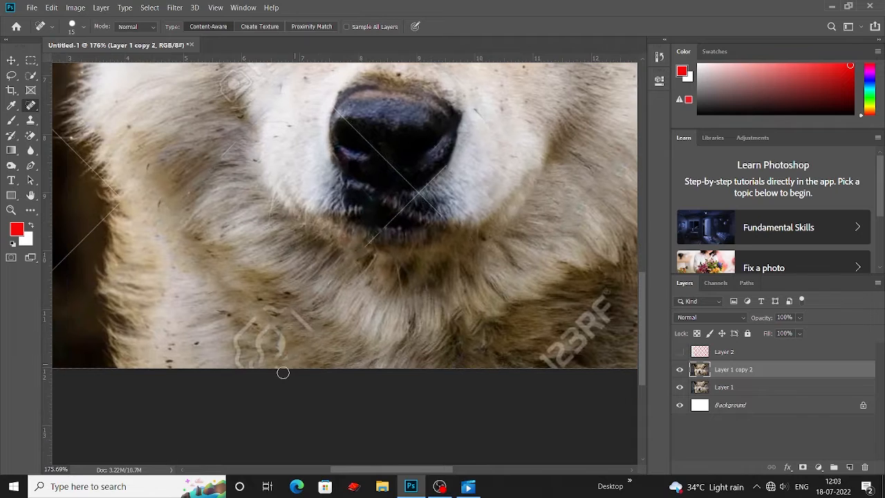
left_click_drag(240, 346, 253, 318)
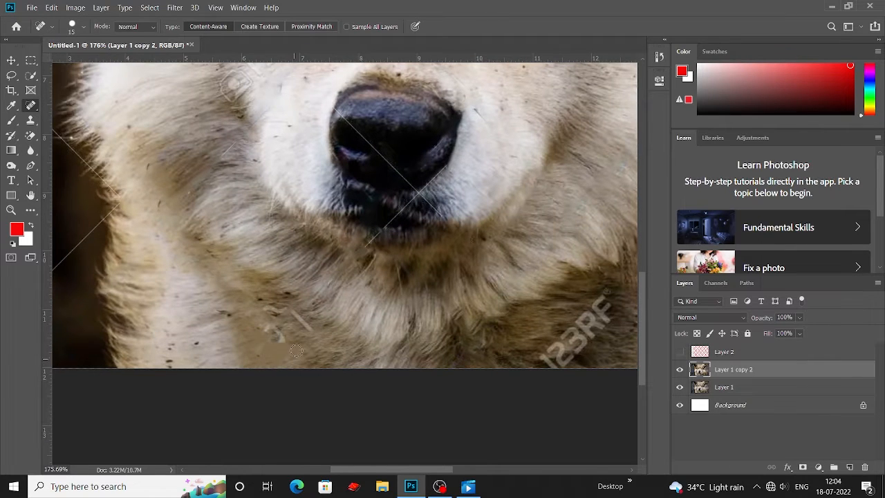
Switch back to the Clone Stamp Tool and inspect the face and muzzle closely for remaining wire traces.
right_click(30, 105)
left_click(30, 119)
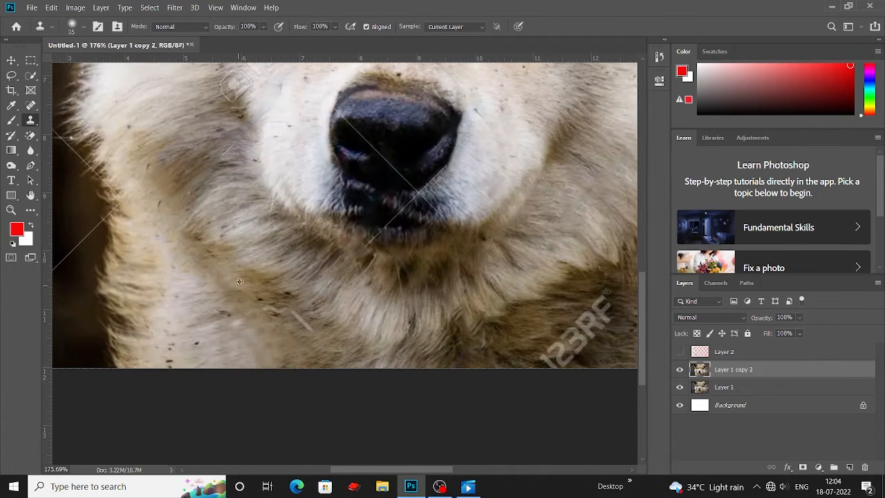
scroll(262, 290, "up", 5)
scroll(288, 241, "down", 1)
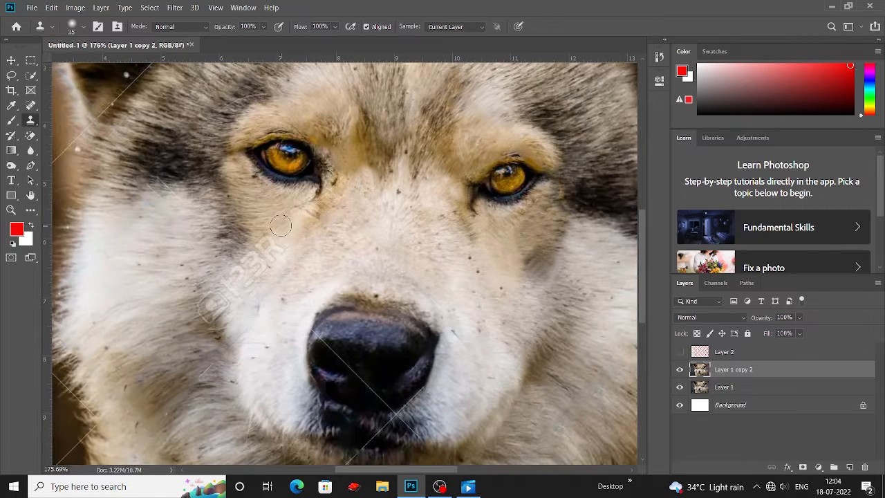
scroll(280, 224, "down", 1)
scroll(282, 213, "left", 3)
scroll(284, 215, "down", 2)
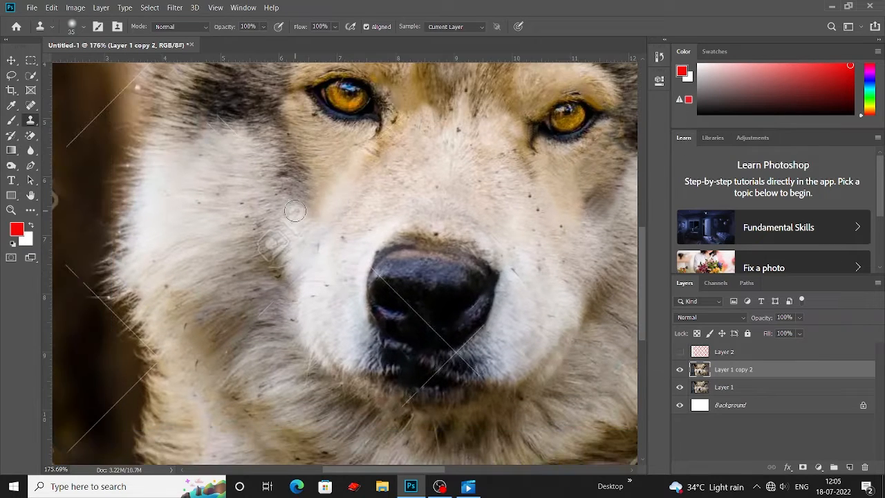
scroll(310, 223, "down", 1)
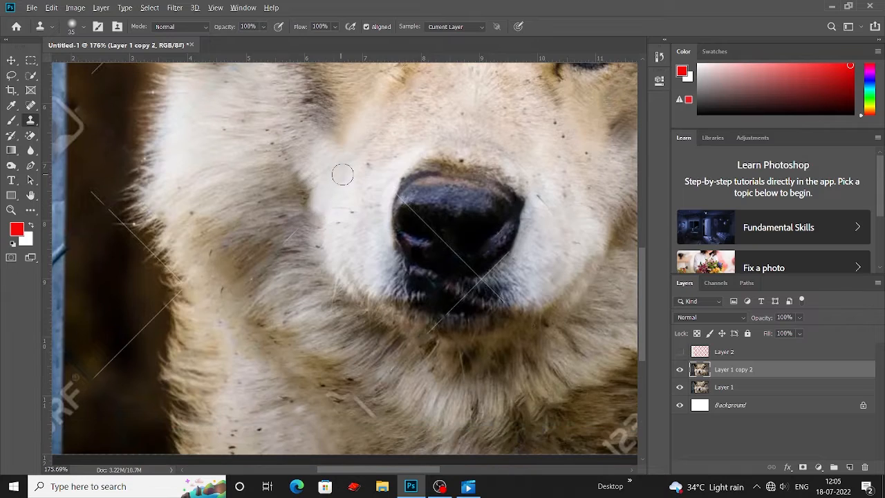
scroll(342, 175, "right", 6)
scroll(327, 183, "up", 4)
scroll(329, 152, "left", 3)
scroll(332, 147, "up", 6)
scroll(333, 148, "left", 3)
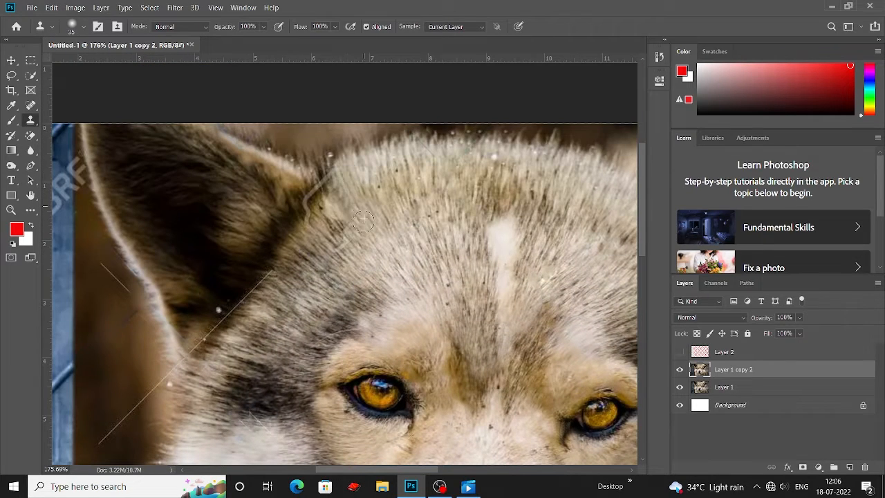
scroll(349, 231, "left", 3)
scroll(348, 231, "down", 1)
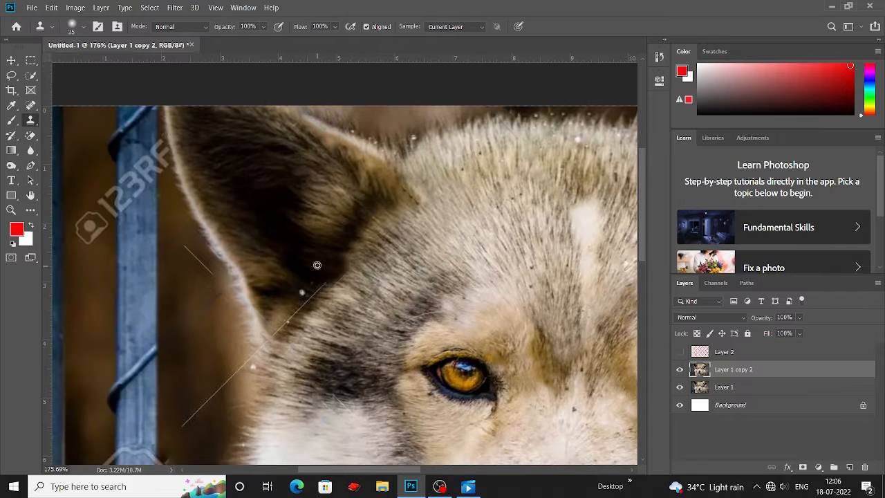
scroll(298, 284, "down", 3)
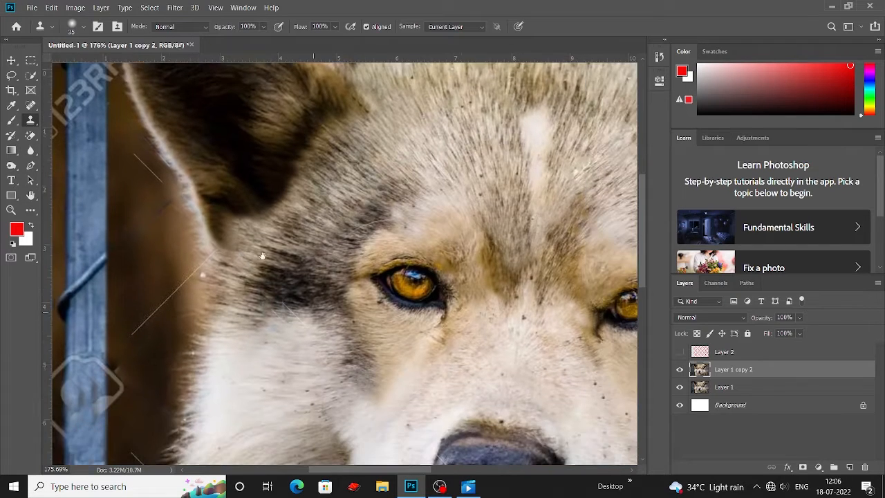
scroll(316, 270, "down", 2)
scroll(315, 270, "left", 3)
scroll(315, 270, "up", 2)
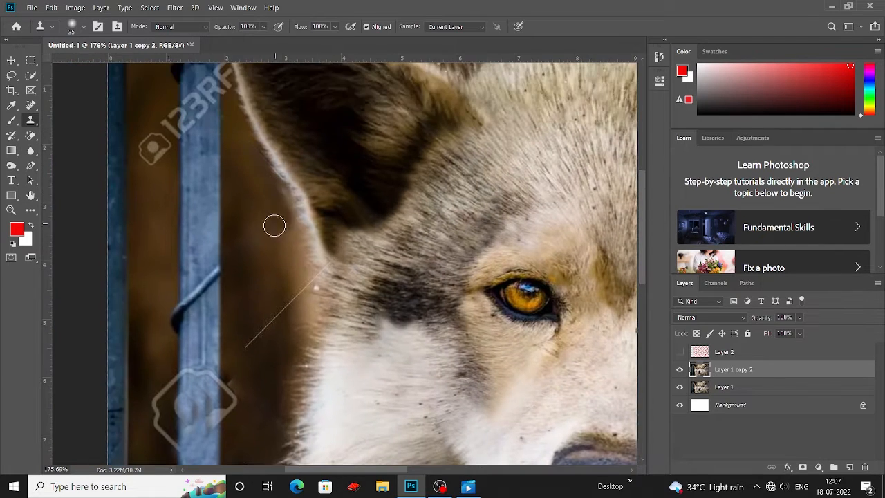
scroll(264, 246, "down", 1)
scroll(318, 228, "down", 3)
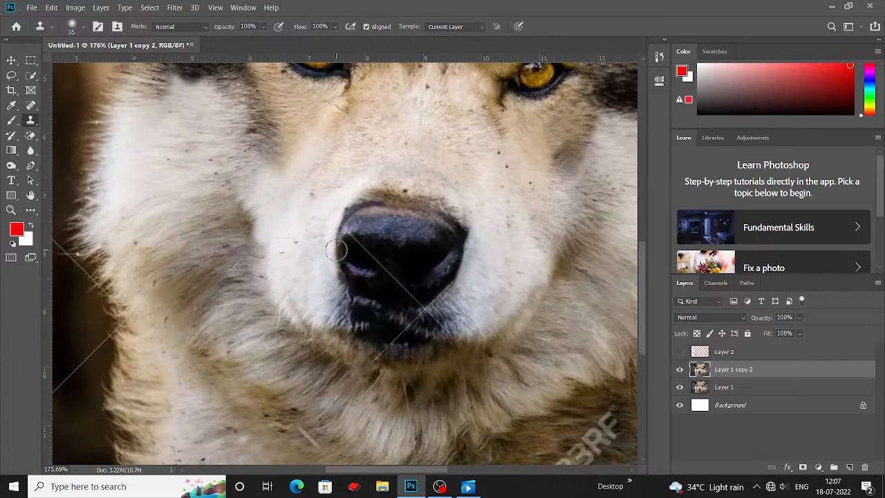
scroll(492, 340, "up", 4)
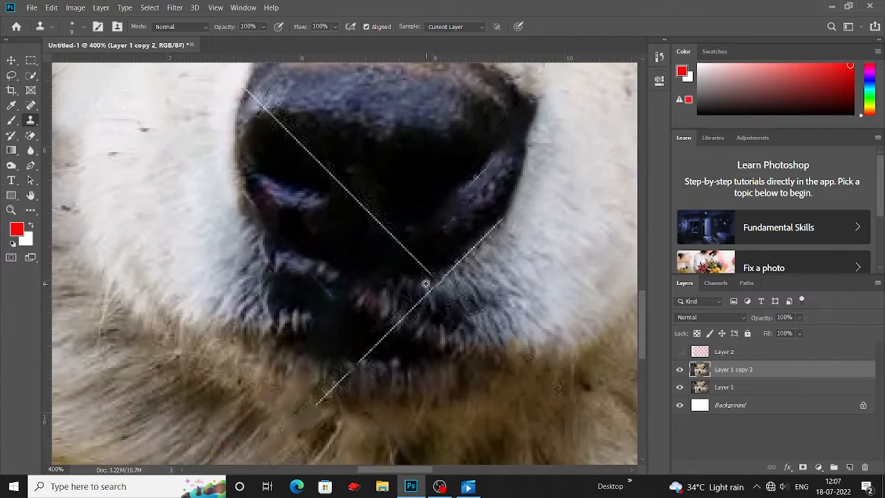
scroll(407, 318, "down", 1)
scroll(401, 304, "left", 1)
scroll(399, 302, "down", 2)
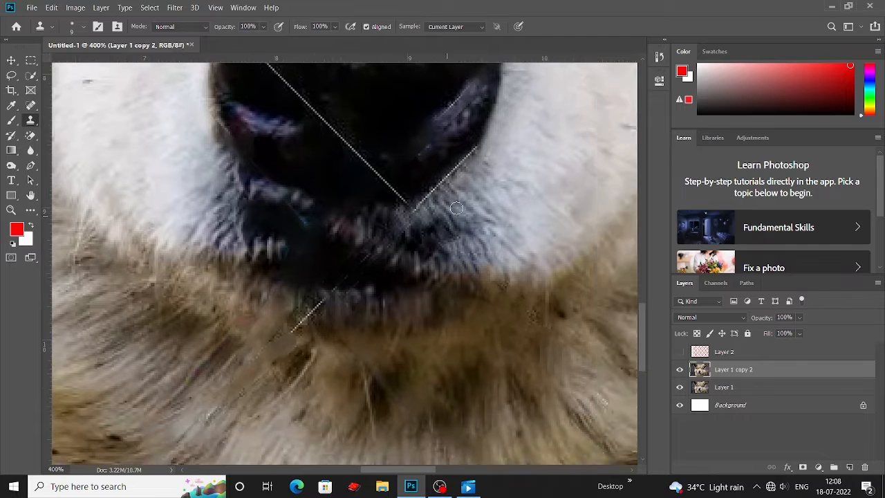
scroll(378, 297, "right", 4)
scroll(379, 296, "down", 2)
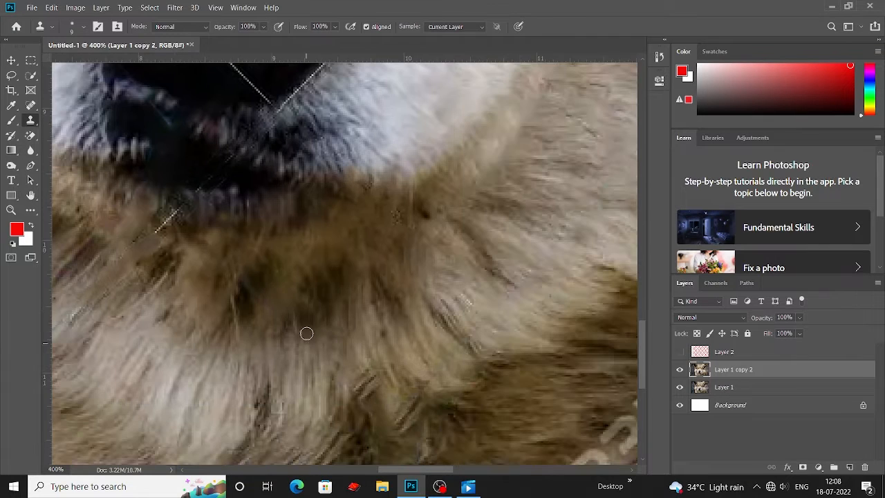
scroll(348, 288, "up", 4)
scroll(348, 289, "left", 3)
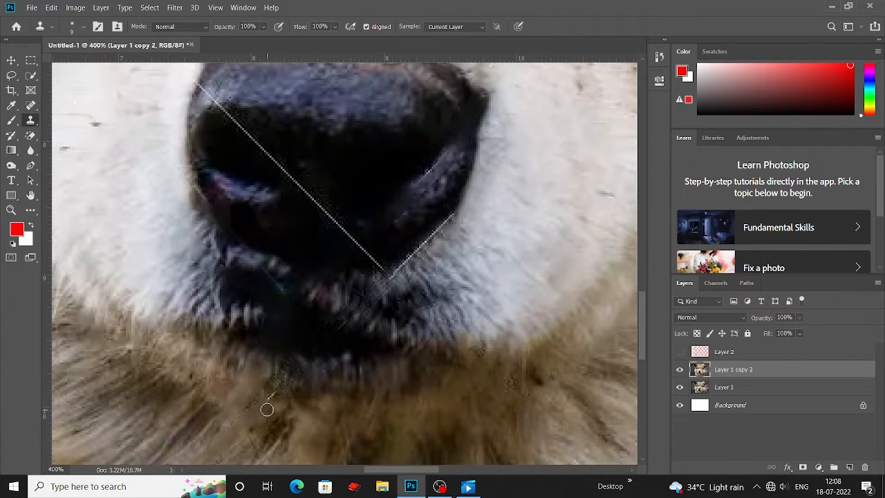
Clone over the wire lines under the nose and across its left side.
left_click_drag(267, 410, 392, 349)
left_click_drag(300, 395, 332, 254)
mouse_move(423, 208)
left_mouse_down()
mouse_move(316, 339)
mouse_move(345, 299)
left_mouse_up()
scroll(319, 342, "up", 4)
scroll(323, 346, "right", 3)
left_click_drag(152, 114, 188, 193)
left_click_drag(277, 289, 253, 266)
left_click_drag(254, 265, 272, 285)
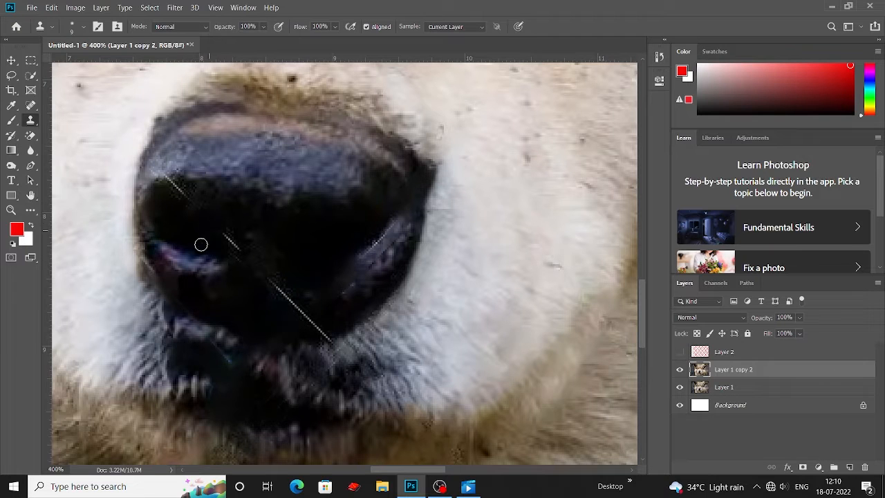
Zoom out and inspect the whole photo for remaining fence traces.
scroll(194, 213, "up", 2)
scroll(166, 201, "down", 3)
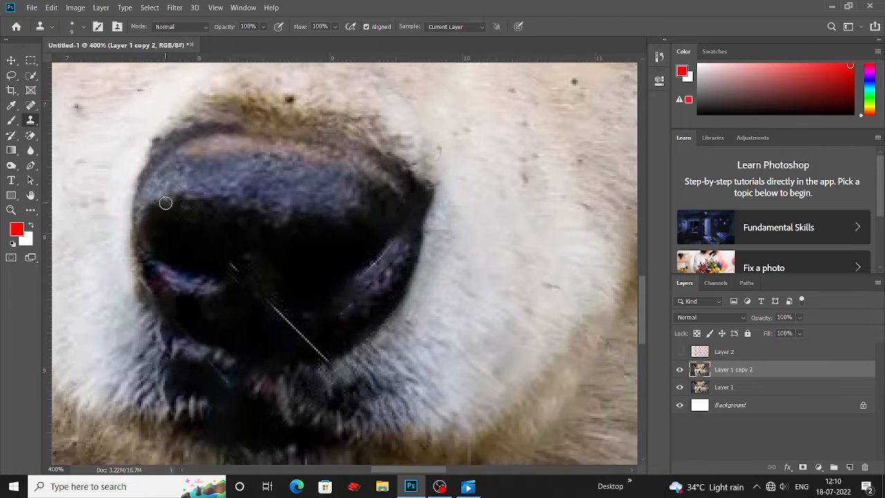
scroll(114, 168, "right", 2)
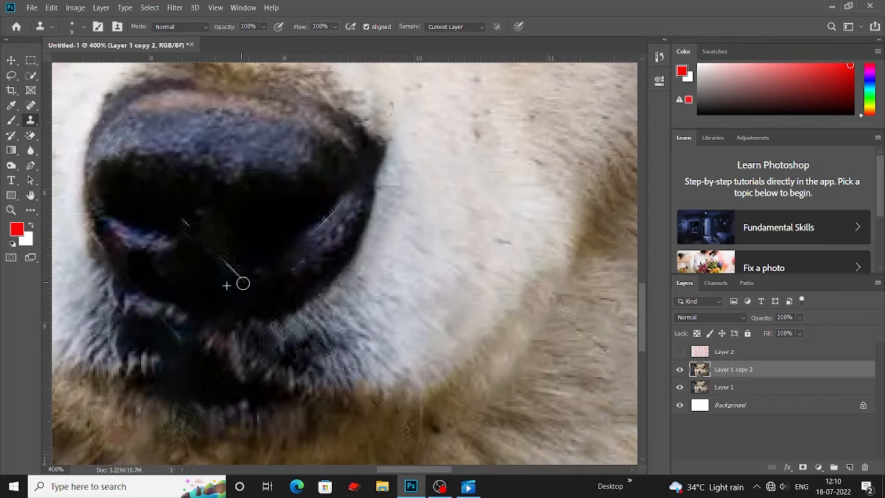
scroll(191, 248, "down", 1)
scroll(207, 242, "right", 2)
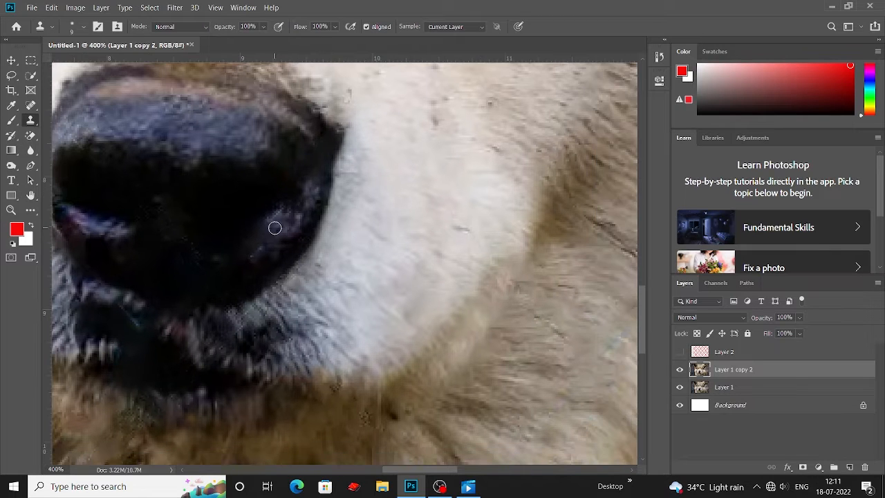
scroll(255, 254, "up", 3)
scroll(378, 238, "up", 2)
scroll(377, 239, "left", 3)
key("ctrl+minus")
key("ctrl+minus")
key("ctrl+minus")
key("ctrl+minus")
key("ctrl+plus")
scroll(432, 299, "down", 5)
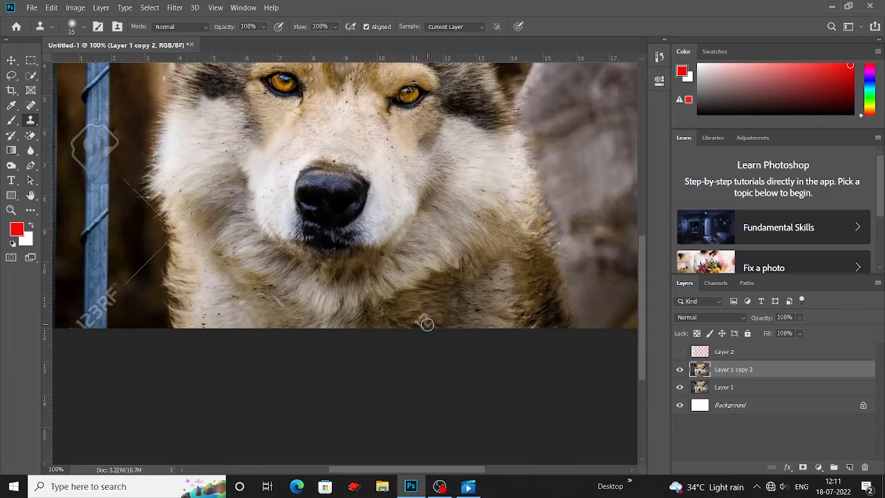
scroll(387, 240, "left", 6)
scroll(408, 263, "up", 2)
scroll(408, 262, "left", 1)
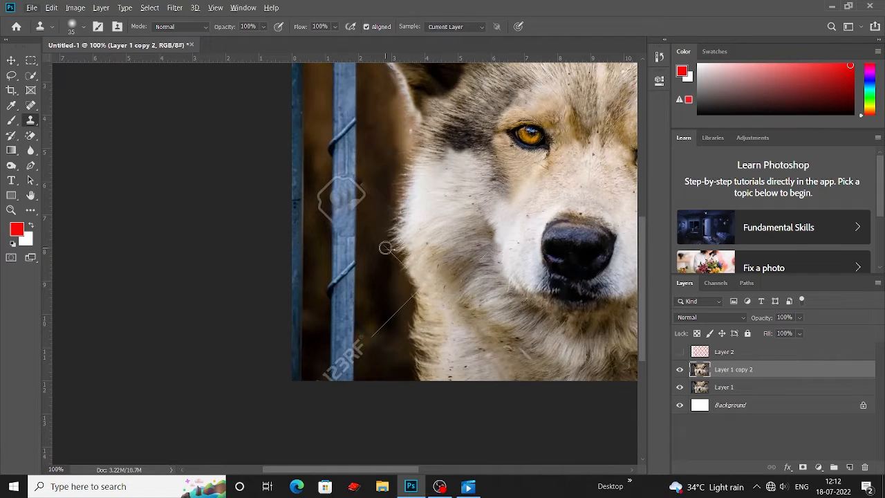
scroll(391, 270, "down", 2)
scroll(393, 258, "up", 3)
scroll(393, 258, "left", 2)
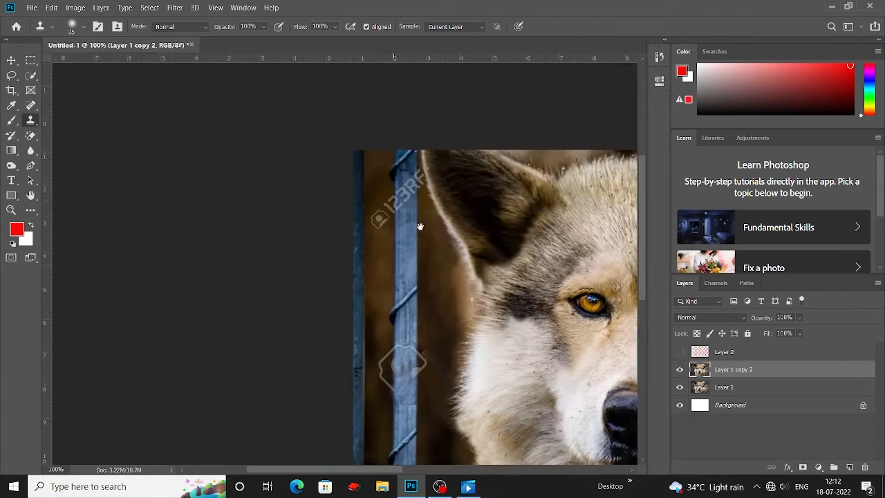
left_click(31, 105)
right_click(31, 121)
right_click(31, 105)
right_click(30, 75)
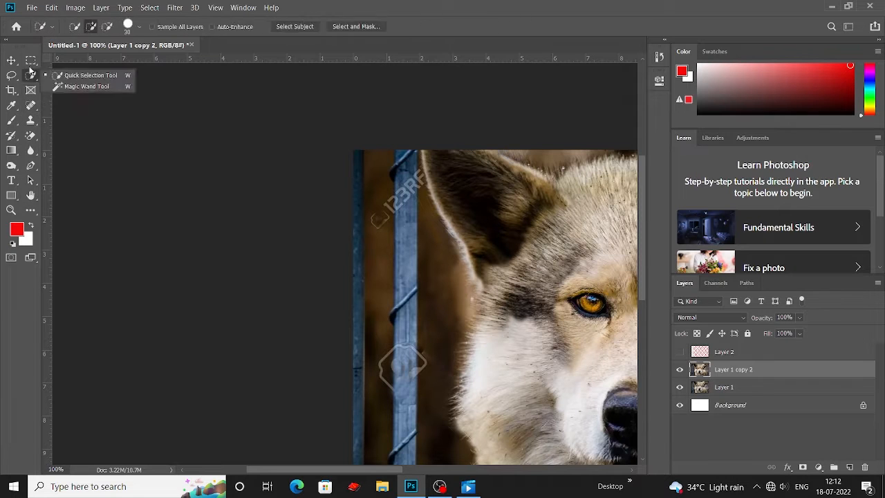
right_click(11, 76)
left_click(55, 75)
scroll(408, 288, "down", 2)
left_click_drag(393, 362, 414, 279)
scroll(406, 284, "down", 2)
left_click_drag(406, 267, 405, 381)
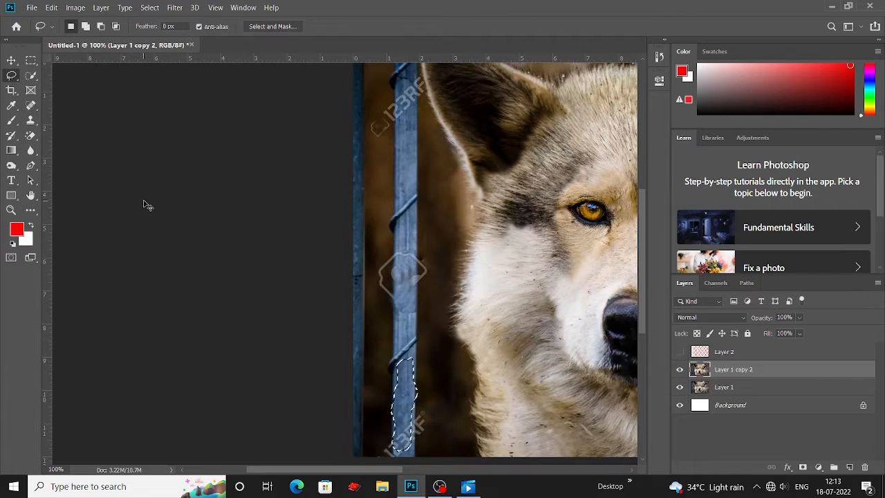
key("ctrl+z")
Switch to the Patch Tool and patch the selected area at the base of the fence post with nearby background.
right_click(30, 105)
left_click(72, 128)
left_click_drag(404, 267, 411, 319)
Zoom in on the post's right edge and clone over the wire wraps against the background.
scroll(410, 320, "down", 4)
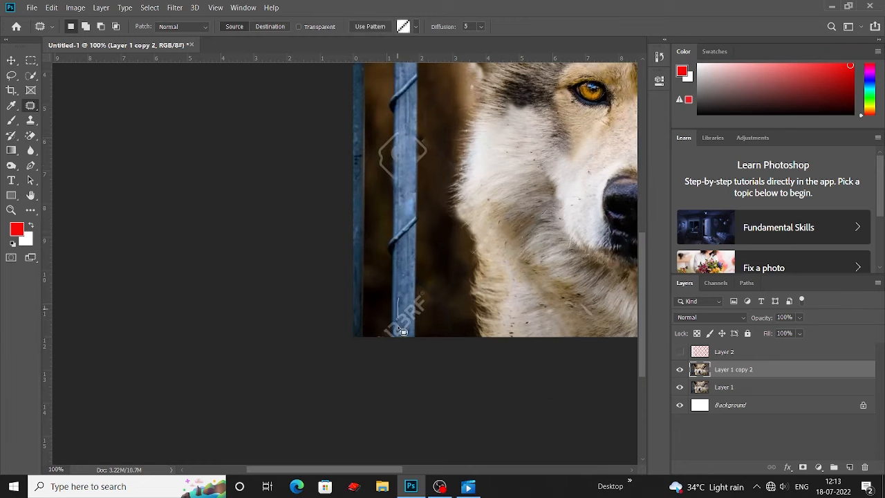
scroll(502, 254, "up", 4)
scroll(415, 284, "right", 8)
scroll(320, 306, "up", 1)
scroll(399, 369, "left", 8)
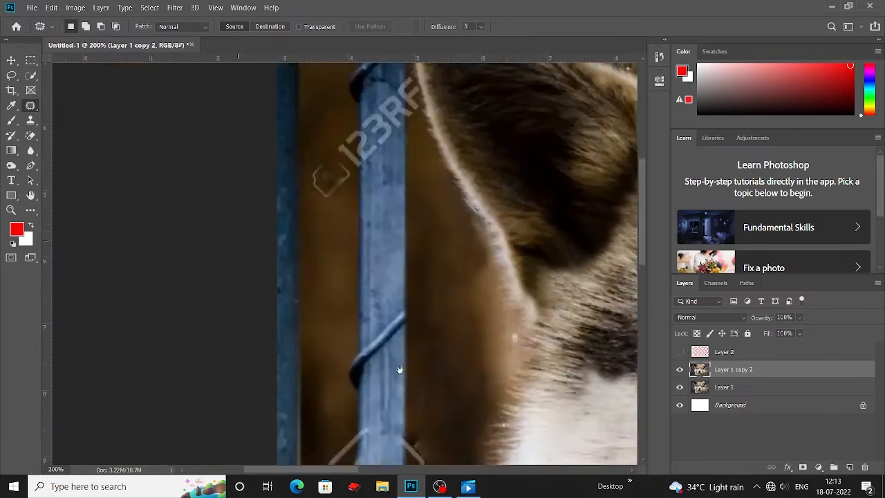
scroll(398, 369, "up", 5)
right_click(31, 105)
left_click(76, 105)
left_click_drag(389, 226, 377, 250)
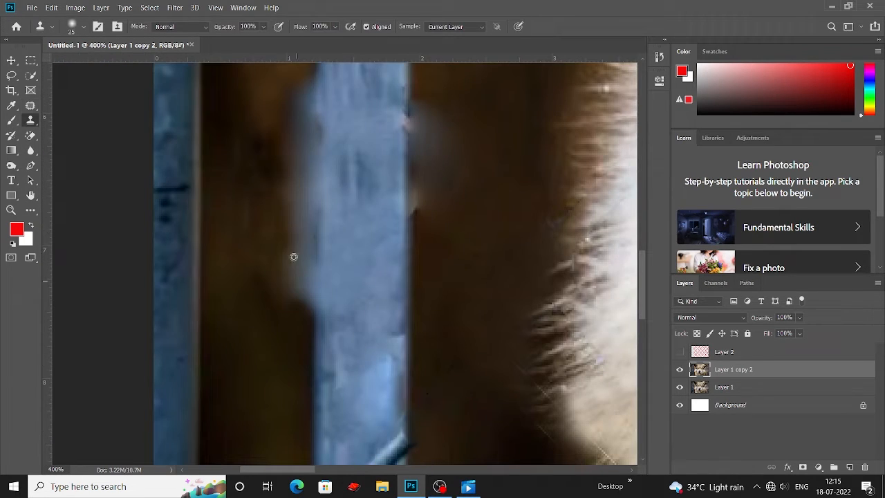
left_click(292, 111, "alt")
left_click_drag(298, 74, 302, 175)
left_click(278, 160, "alt")
left_click(292, 188, "alt")
left_click_drag(296, 206, 303, 277)
Clone over one more wire trace beside the post, then zoom out to the whole photo.
scroll(282, 193, "right", 5)
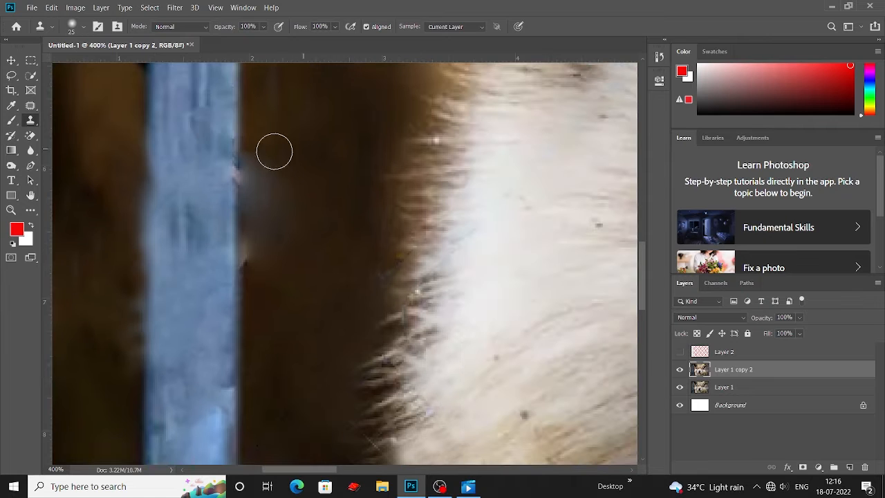
scroll(297, 173, "up", 3)
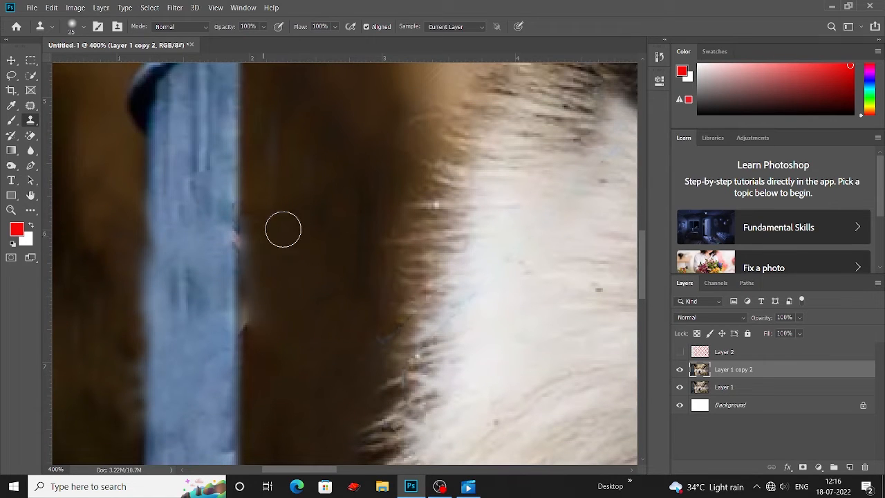
scroll(339, 178, "down", 4)
left_click_drag(328, 191, 327, 210)
key("ctrl+plus")
key("ctrl+minus")
key("ctrl+minus")
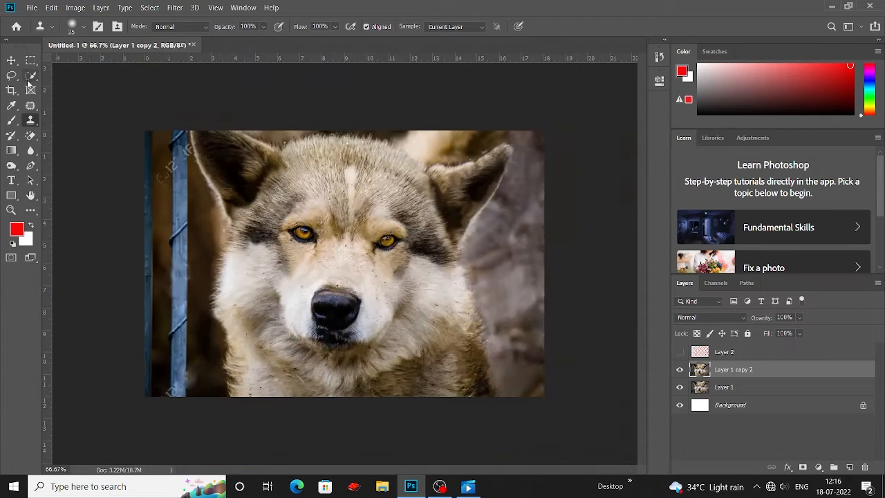
Crop the image's left edge to cut away the strip holding the fence post.
left_click(12, 91)
left_click_drag(146, 263, 167, 265)
key("Return")
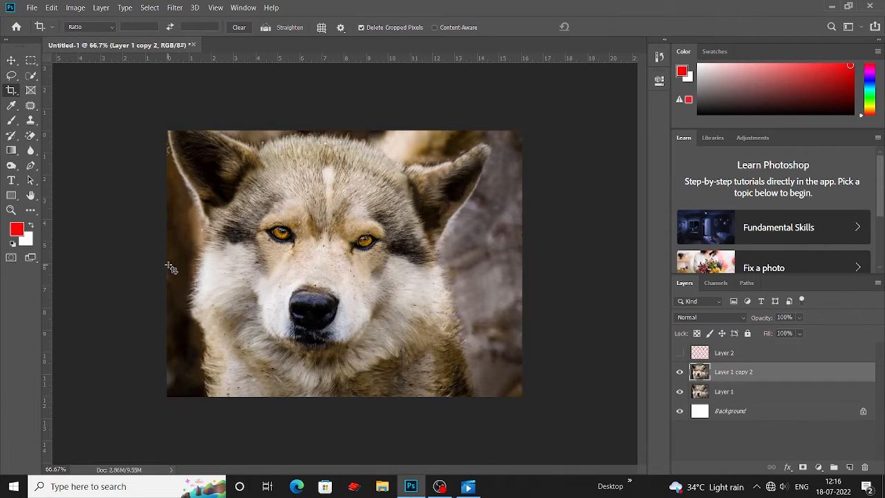
Zoom in to inspect the left ear edge, select the Spot Healing Brush Tool, and zoom back out.
key("ctrl+plus")
key("ctrl+plus")
left_click_drag(125, 190, 411, 201)
right_click(30, 105)
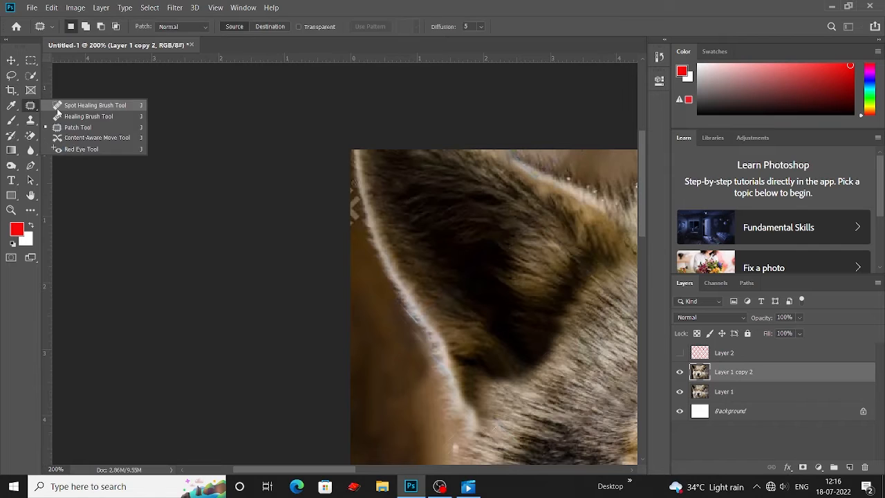
left_click(90, 105)
key("ctrl+0")
key("ctrl+minus")
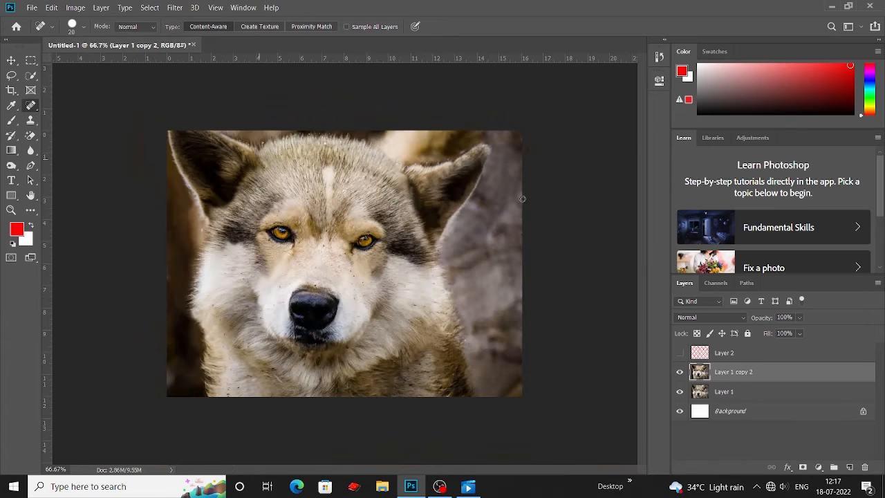
View the finished photo in full-screen mode with rulers hidden.
key("v")
key("f")
key("f")
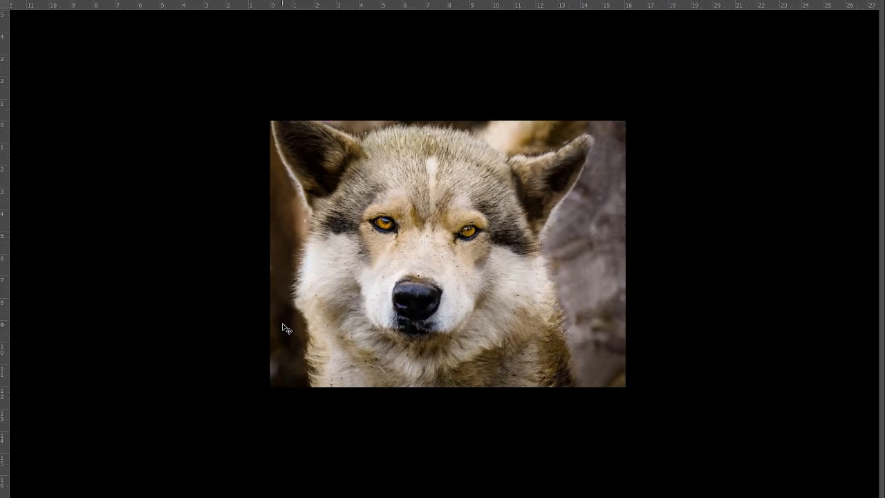
key("ctrl+r")
key("ctrl+plus")
key("ctrl+plus")
key("ctrl+minus")
key("ctrl+minus")
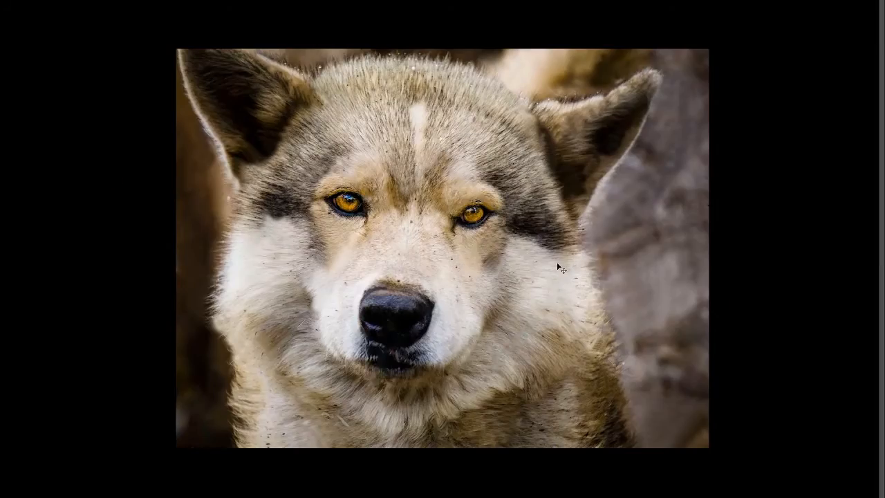